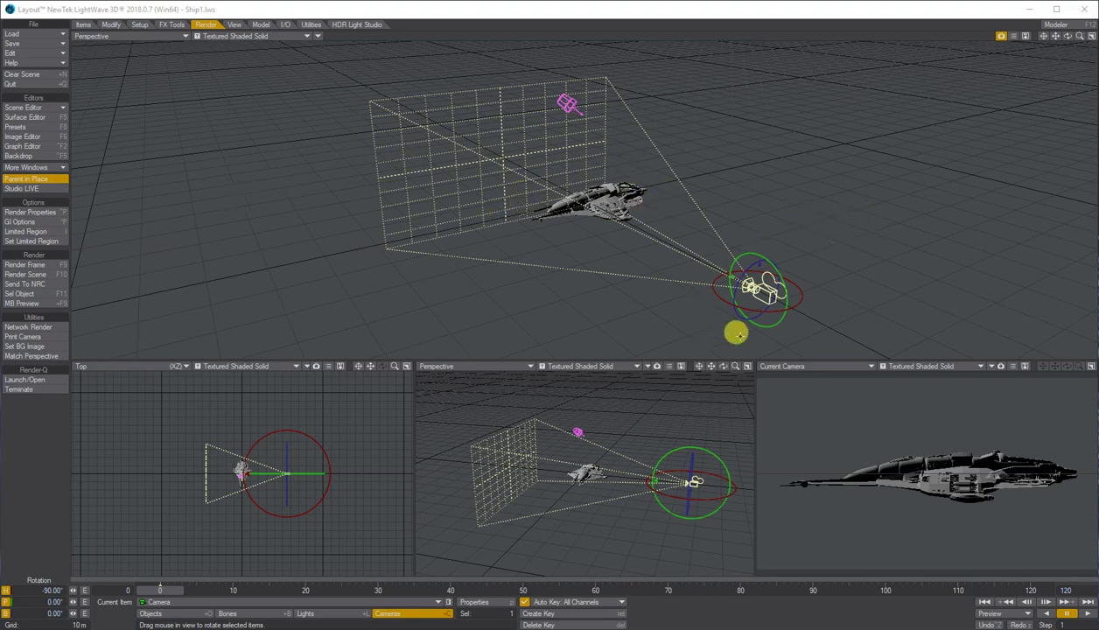
# - Close Camera Properties and orbit the Perspective view to face past the camera toward the ship
pyautogui.click(468, 603)
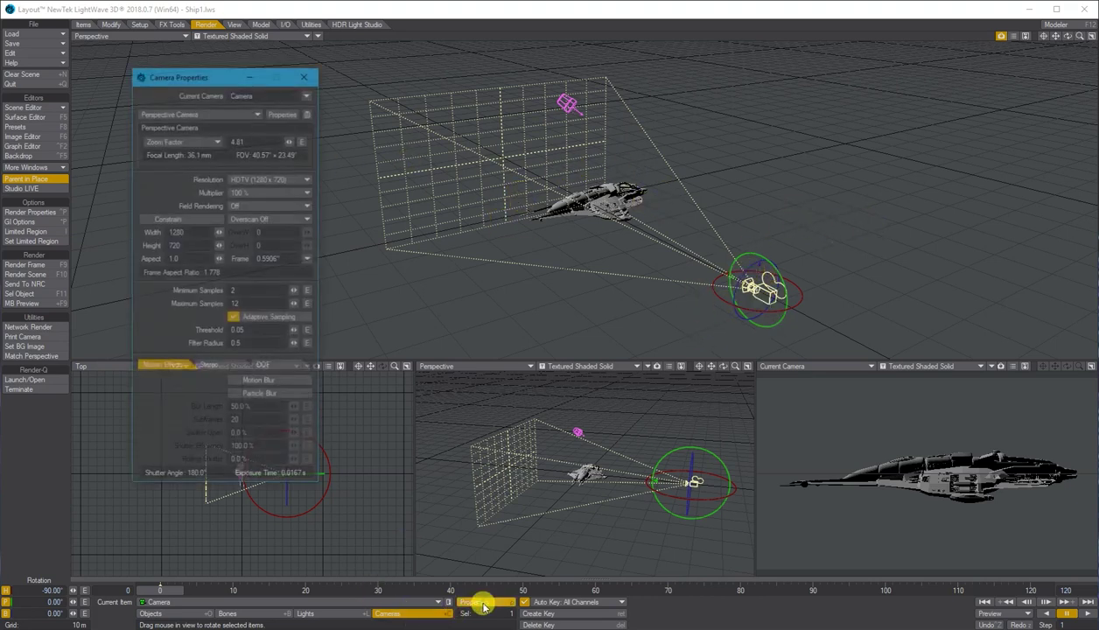
pyautogui.click(304, 78)
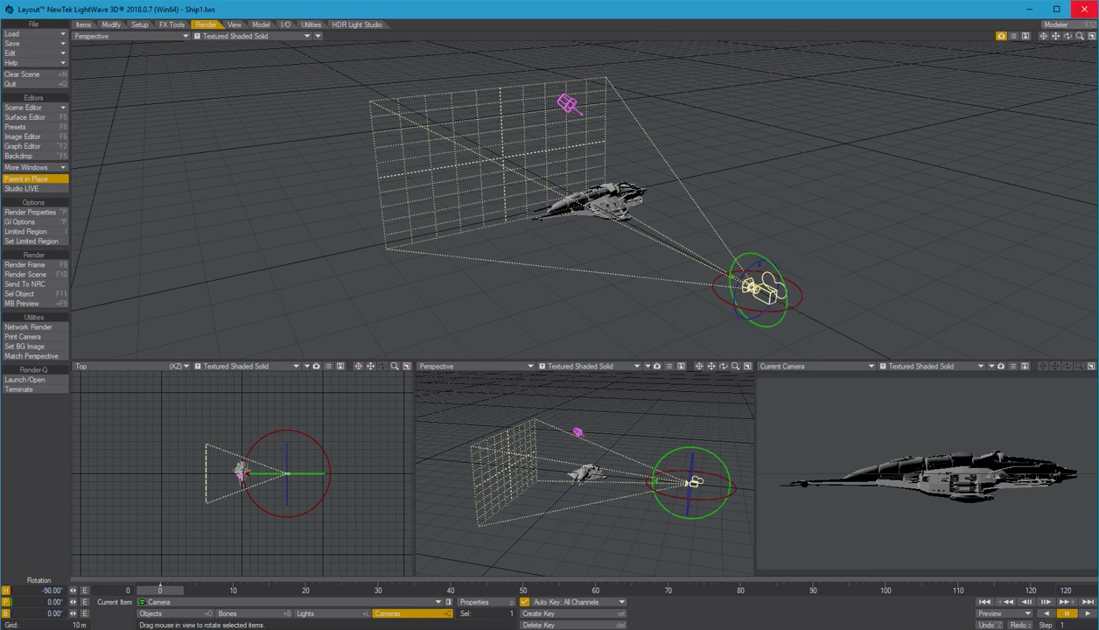
pyautogui.moveTo(1066, 40); pyautogui.dragTo(989, 41)
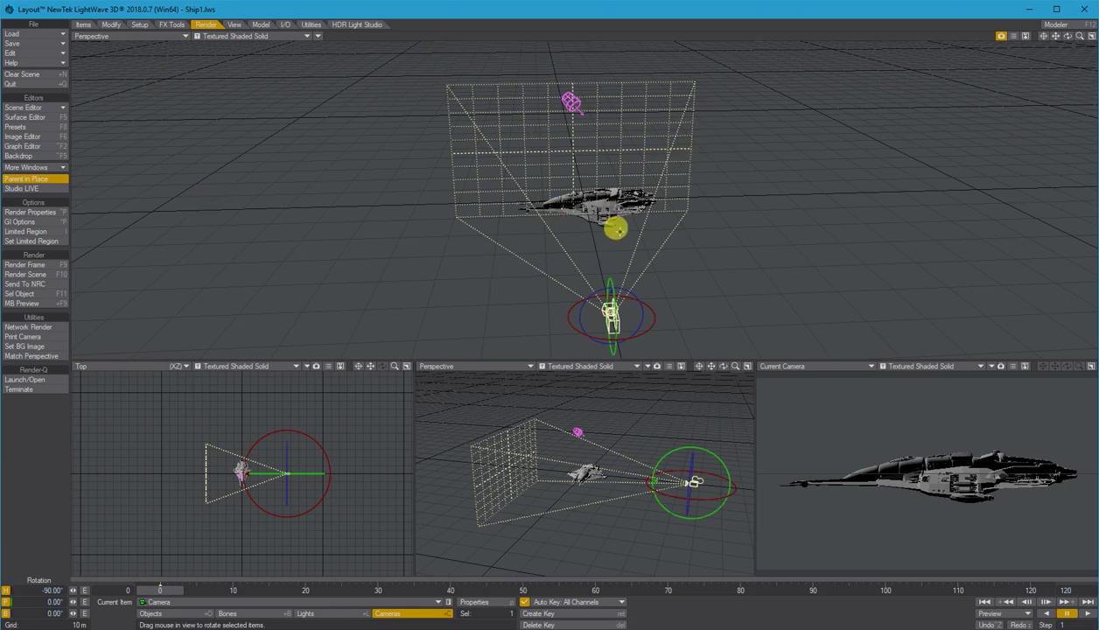
# - Set the large viewport to Camera View > Current Camera with VPR render mode
pyautogui.click(162, 36)
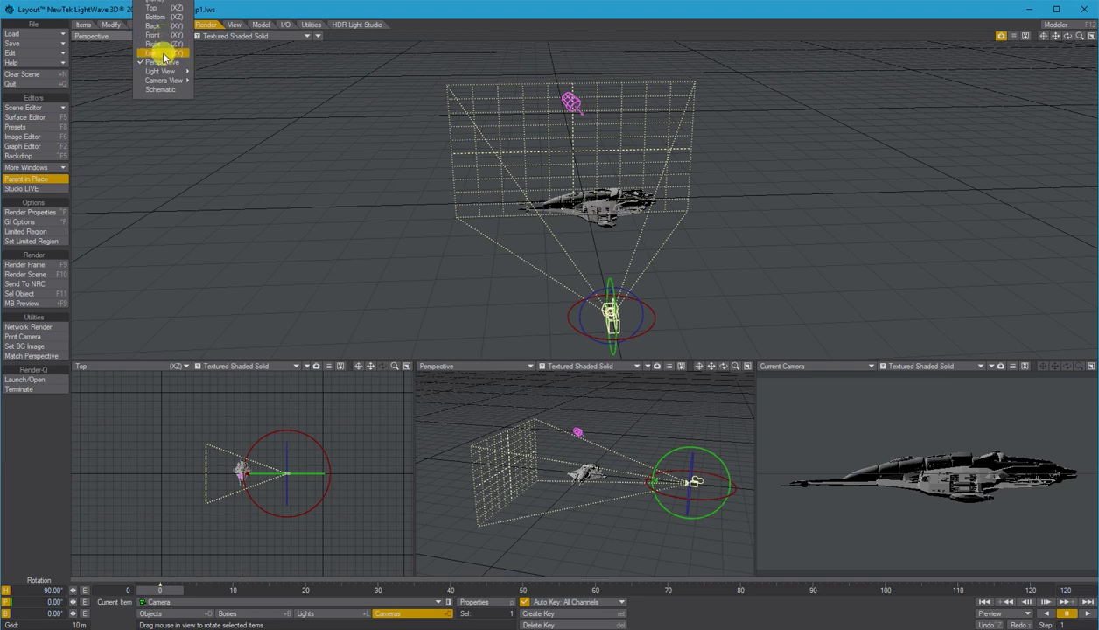
pyautogui.click(164, 79)
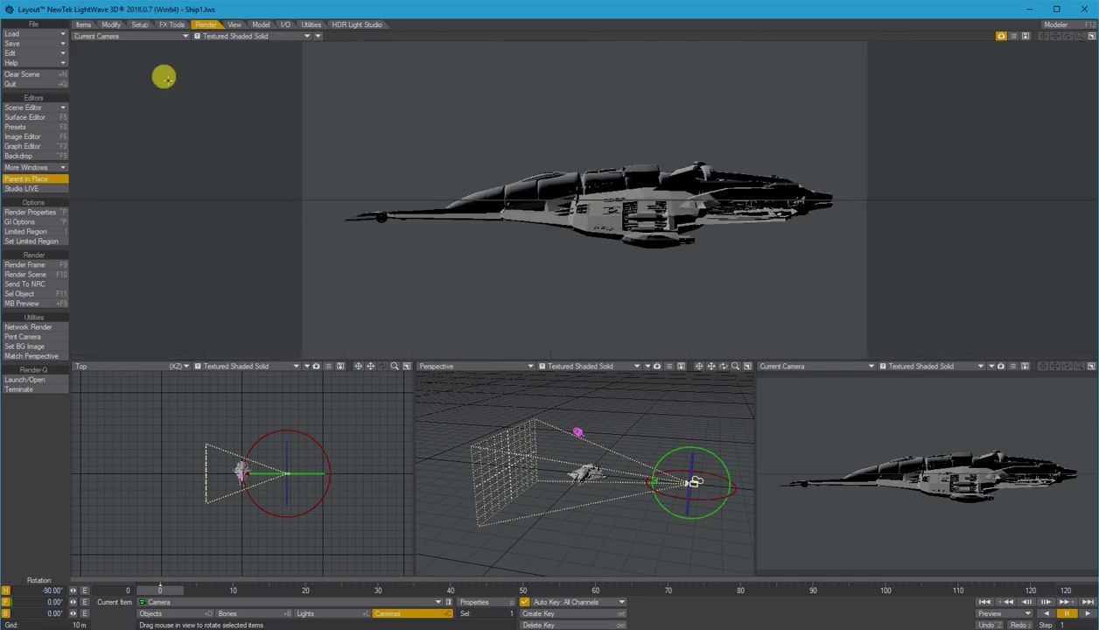
pyautogui.click(241, 40)
pyautogui.click(220, 69)
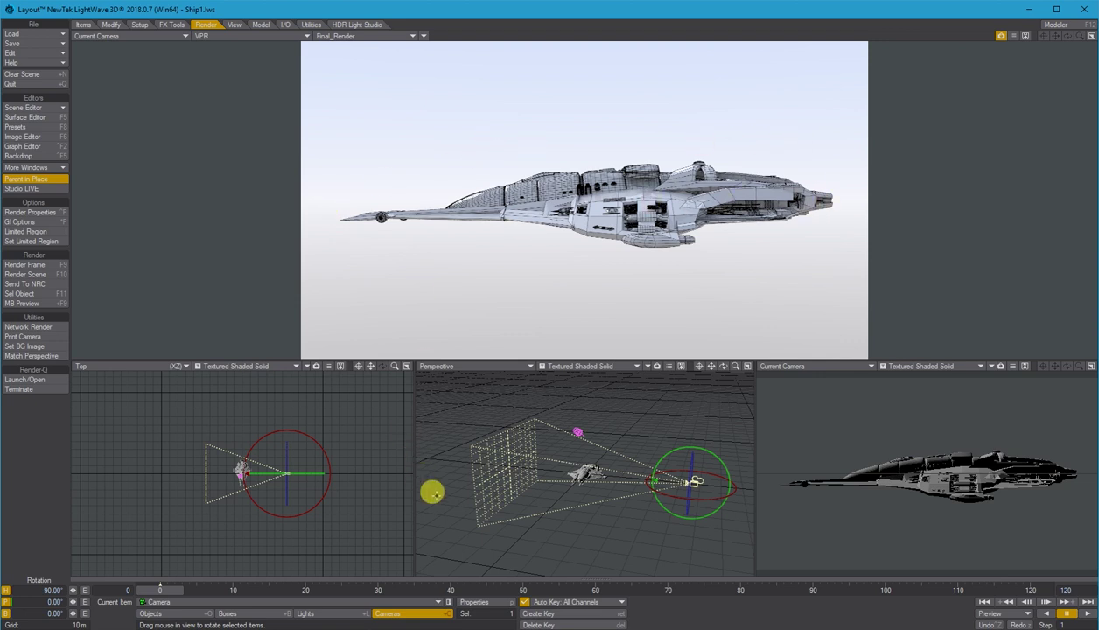
pyautogui.click(190, 616)
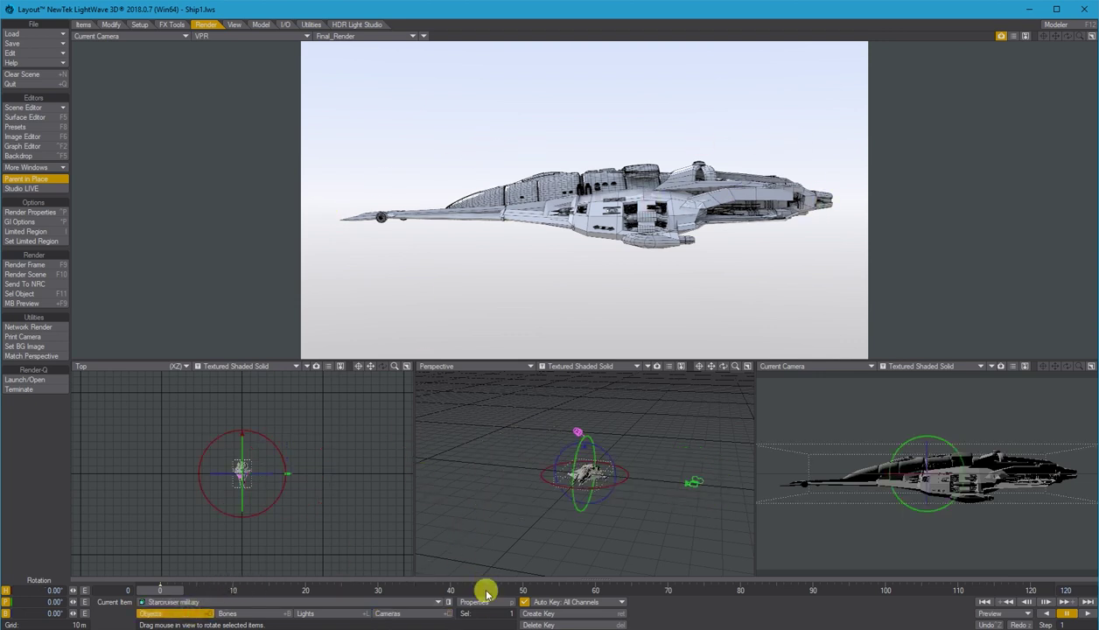
pyautogui.click(481, 601)
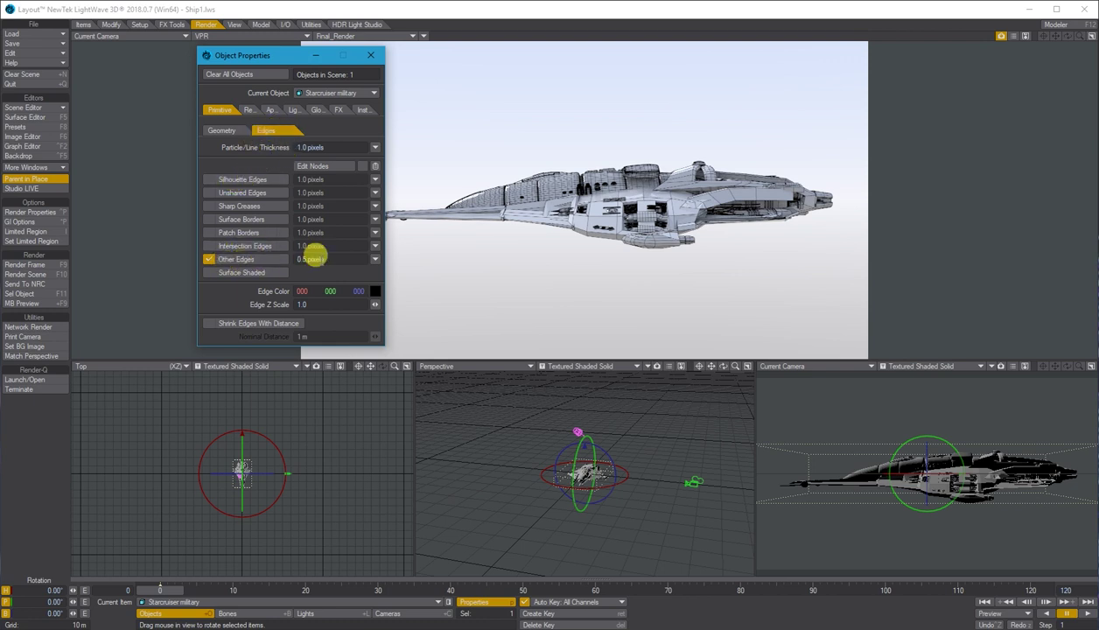
pyautogui.click(371, 58)
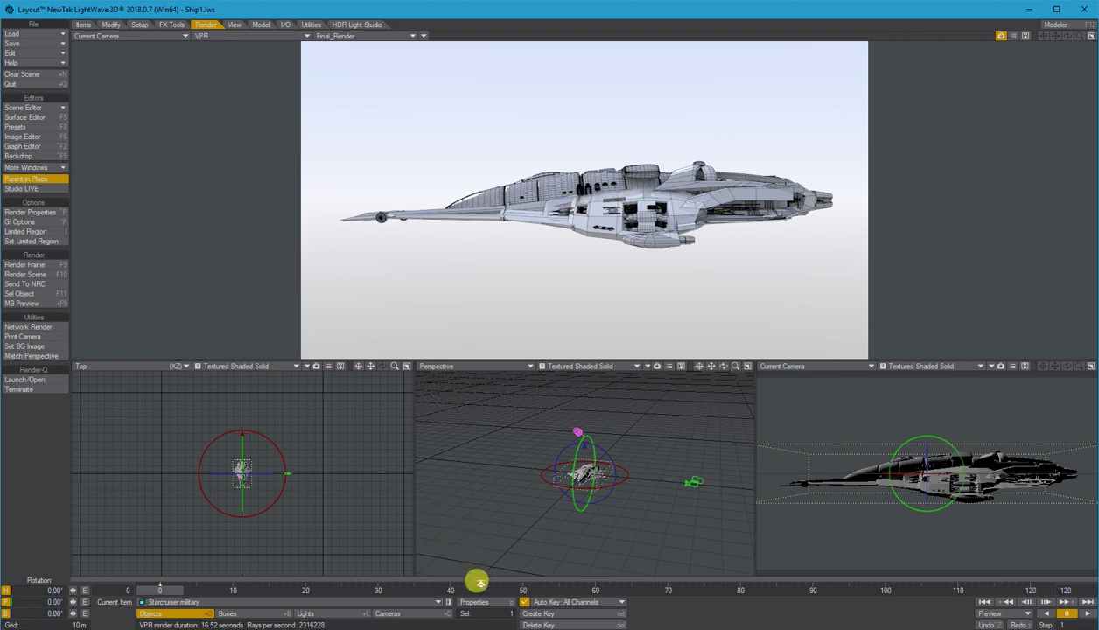
pyautogui.click(479, 604)
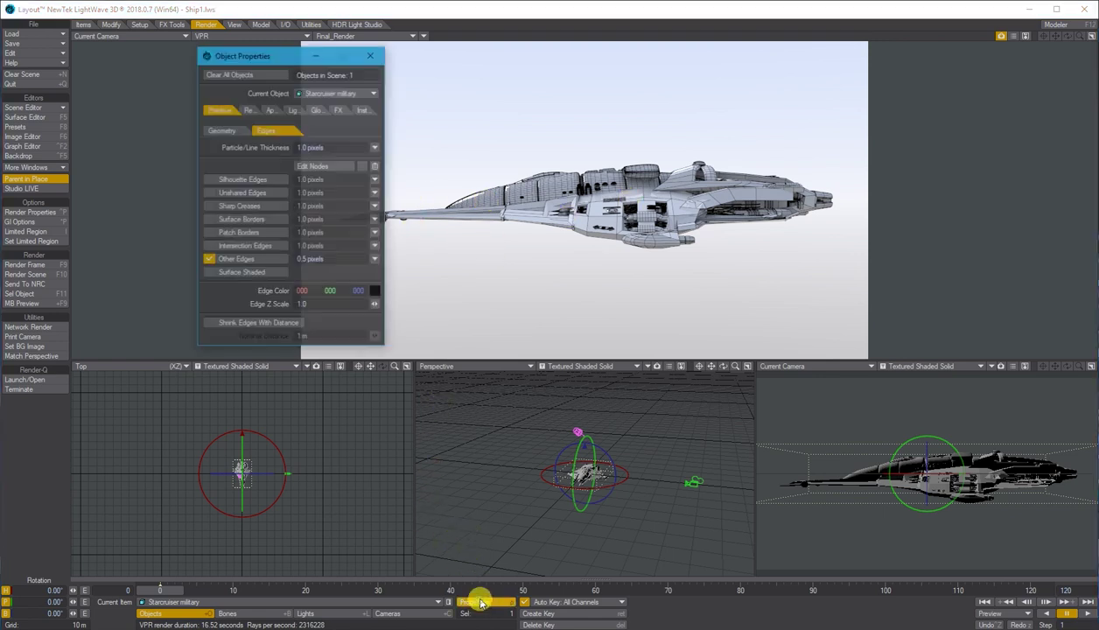
pyautogui.click(371, 56)
pyautogui.click(428, 613)
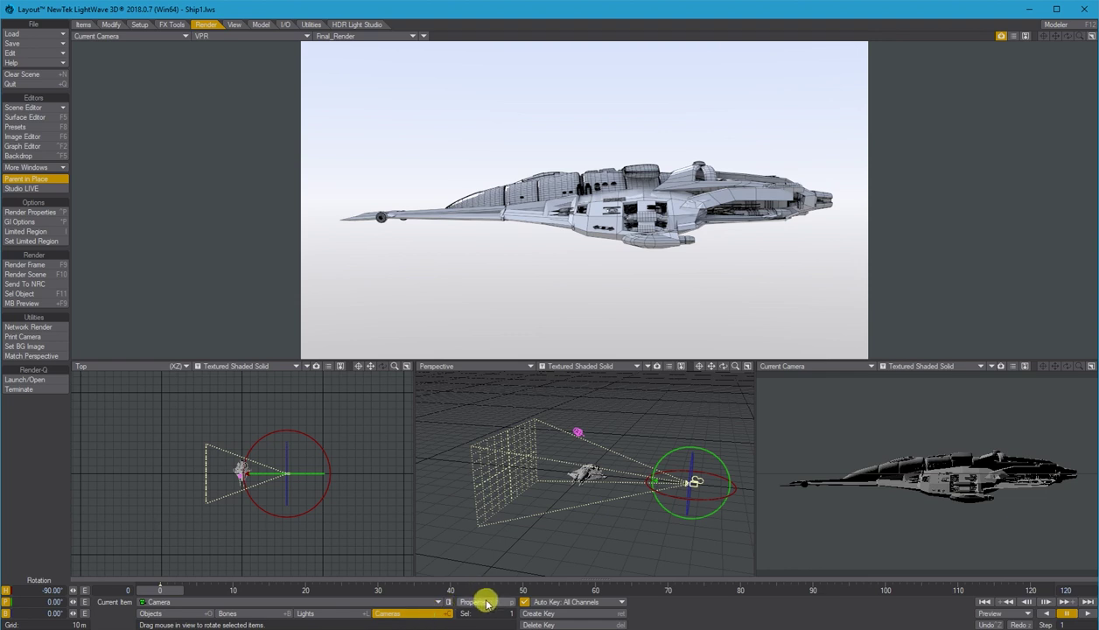
# - Change the camera type to Orthographic Camera in Camera Properties
pyautogui.click(480, 603)
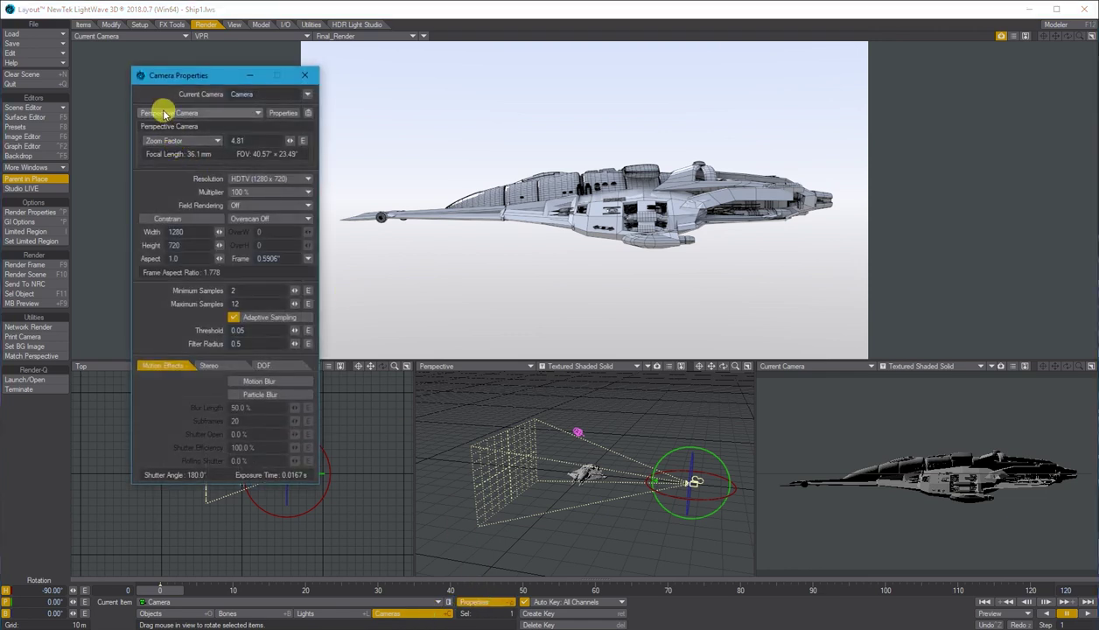
pyautogui.moveTo(213, 77); pyautogui.dragTo(148, 63)
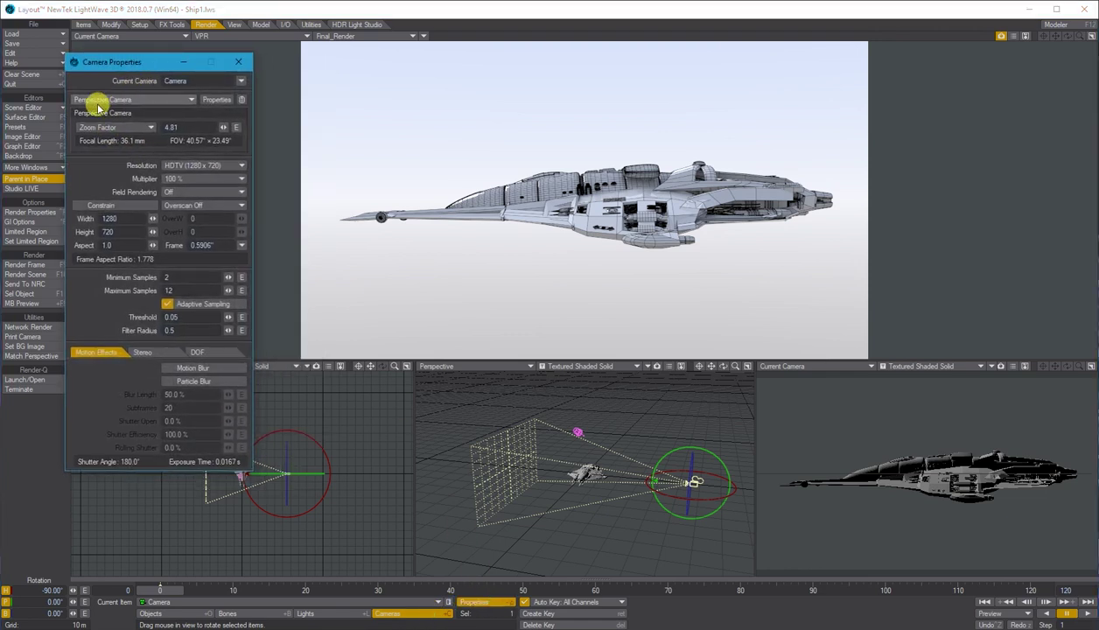
pyautogui.click(89, 99)
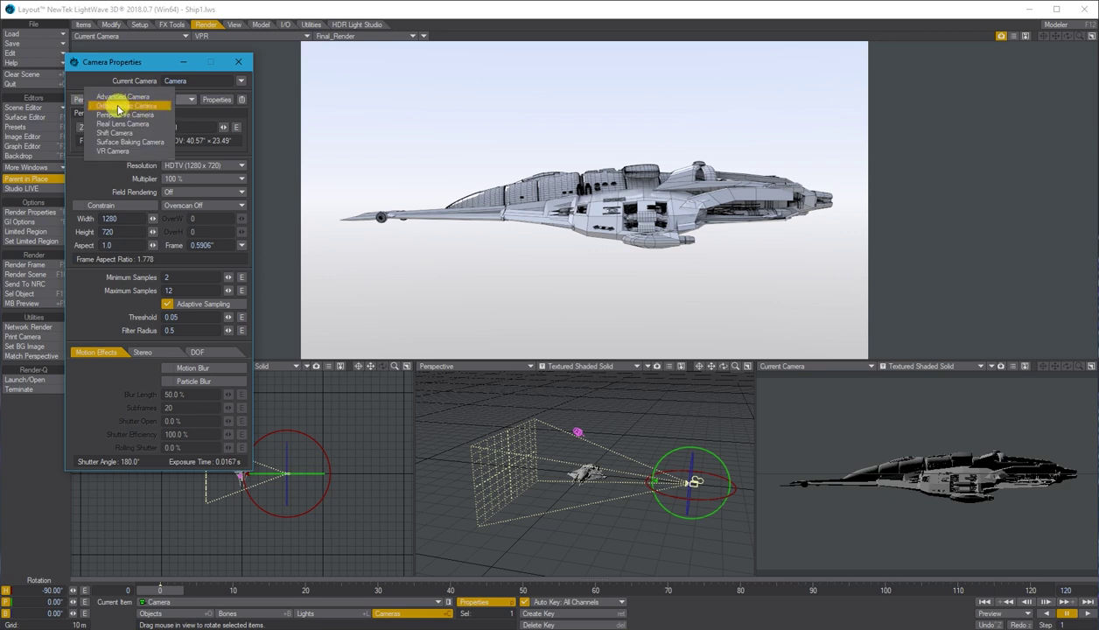
pyautogui.click(138, 107)
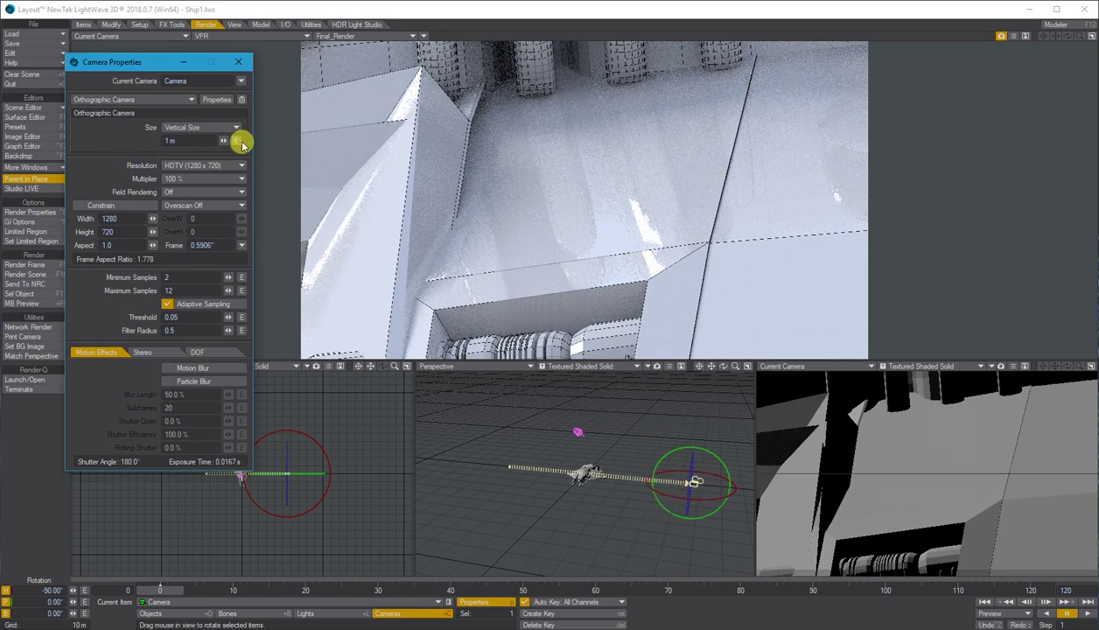
# - Raise the orthographic camera's Vertical Size to 21.1 m and shift the panel aside
pyautogui.moveTo(224, 142); pyautogui.dragTo(124, 165)
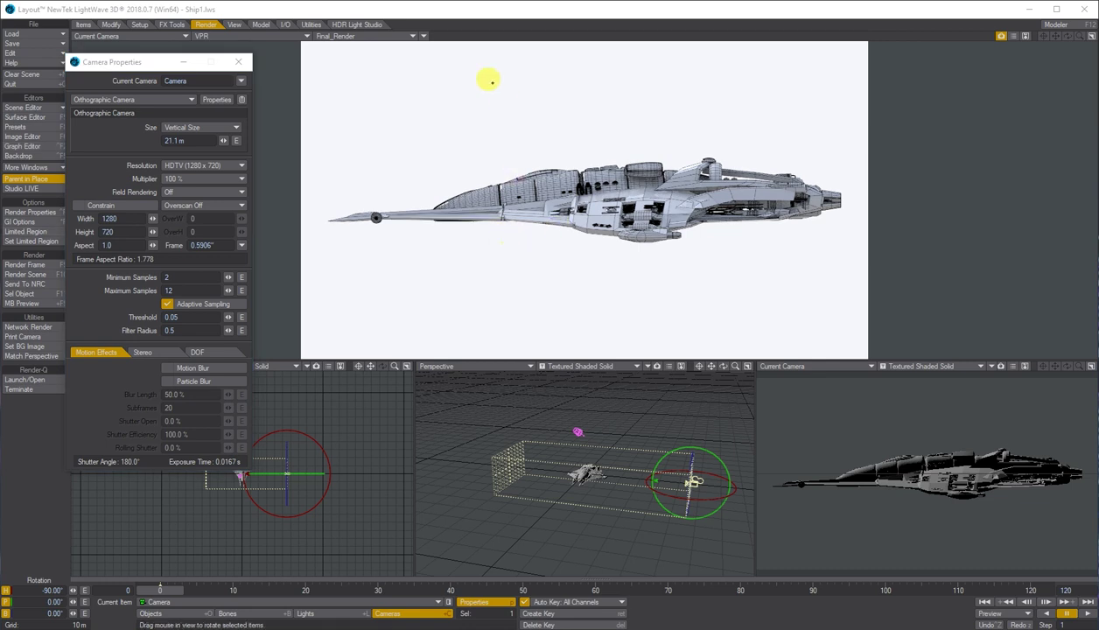
pyautogui.moveTo(130, 67); pyautogui.dragTo(161, 62)
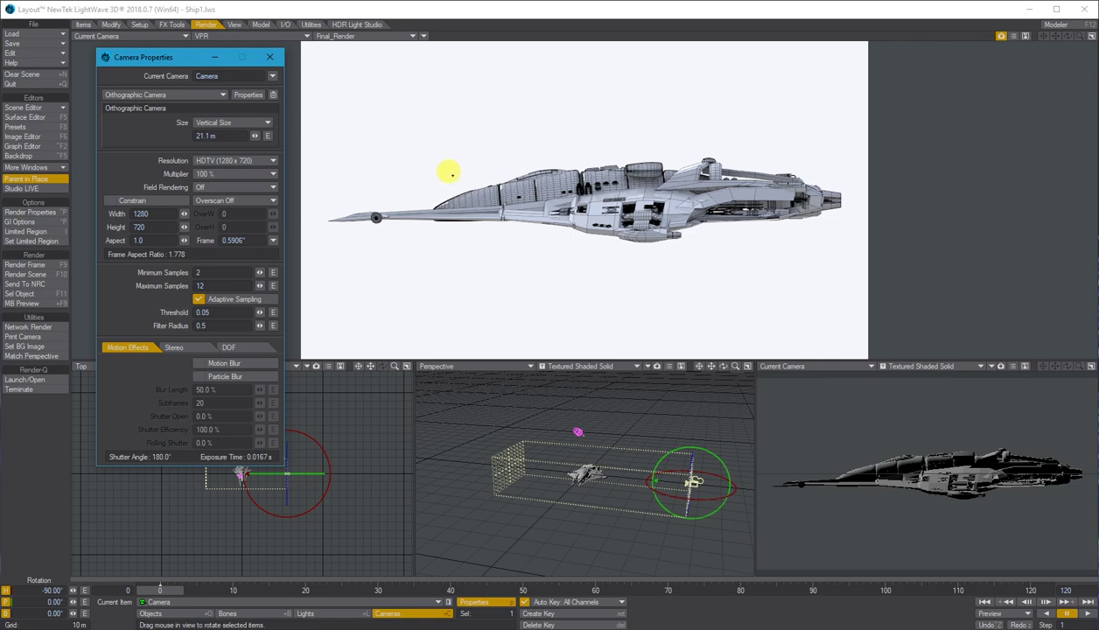
# - Set the Viewport Layout to Double Vertical in Display Options
pyautogui.click(40, 52)
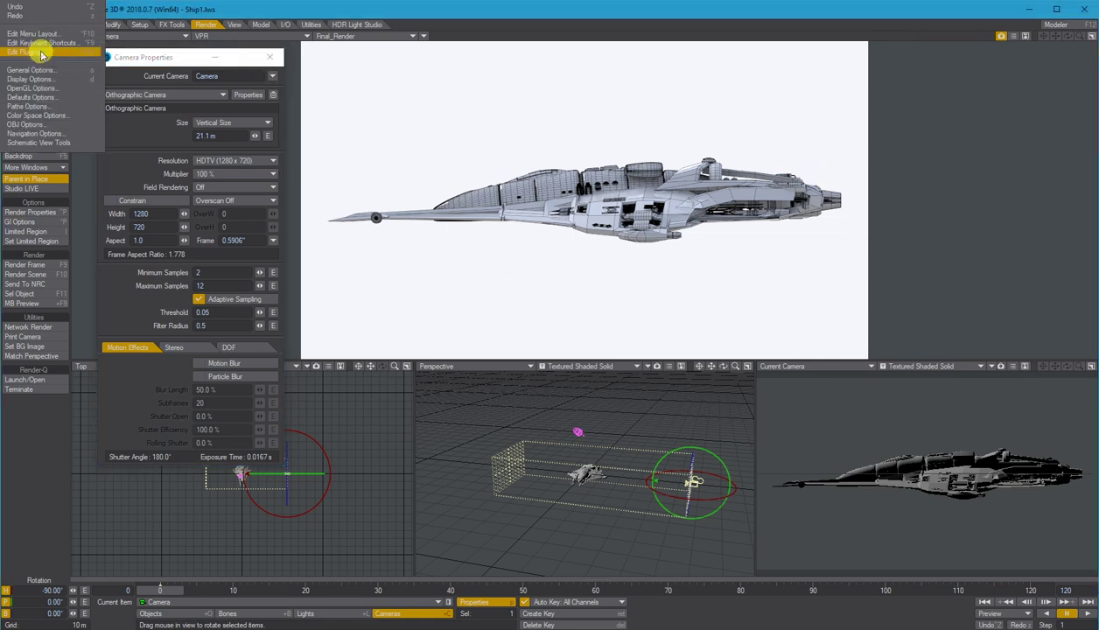
pyautogui.click(36, 79)
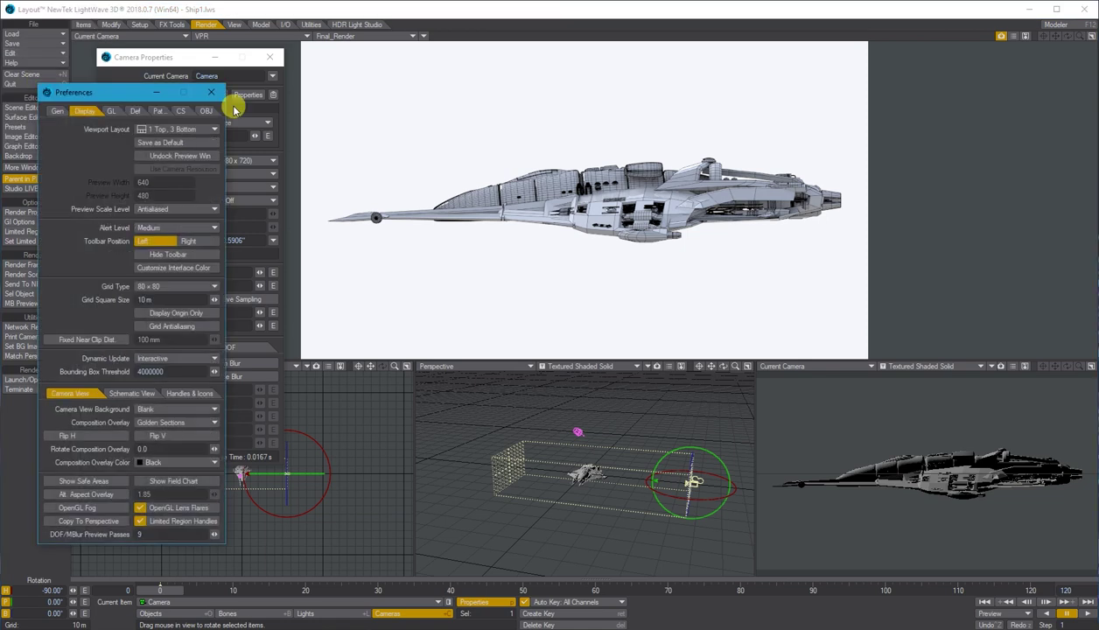
pyautogui.click(170, 129)
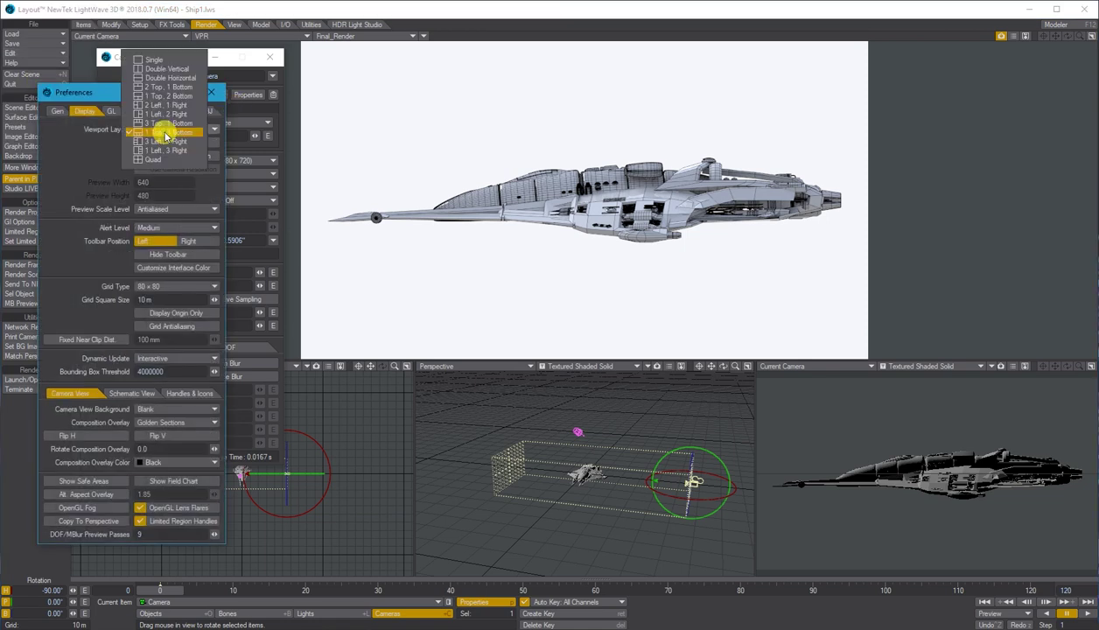
pyautogui.click(169, 61)
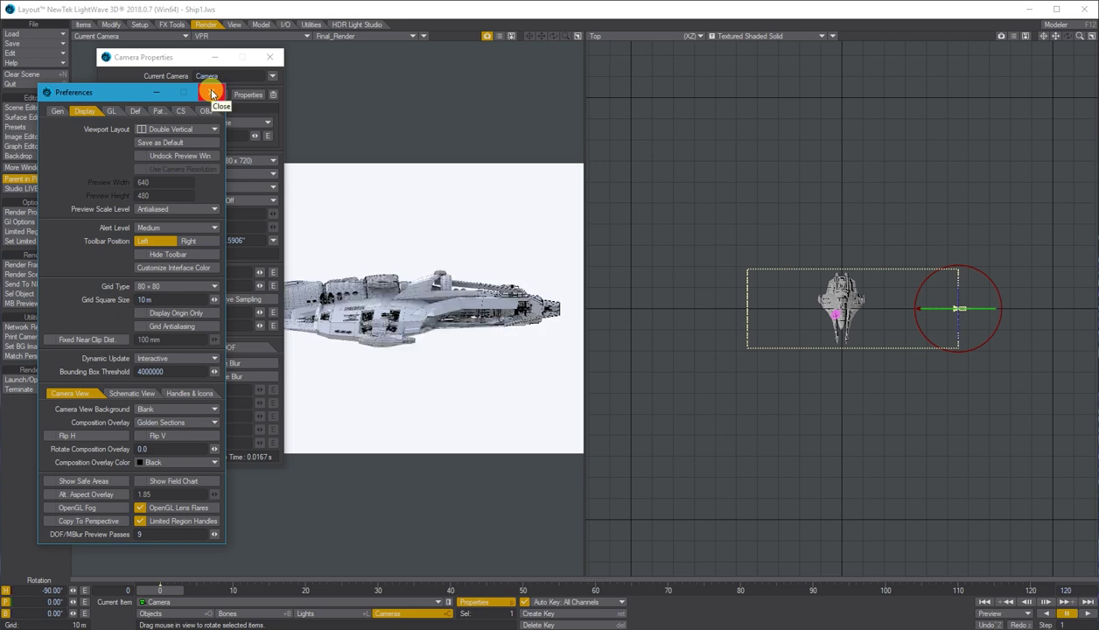
pyautogui.click(213, 93)
# - Make the right viewport a Camera View and start cloning the current camera
pyautogui.click(613, 35)
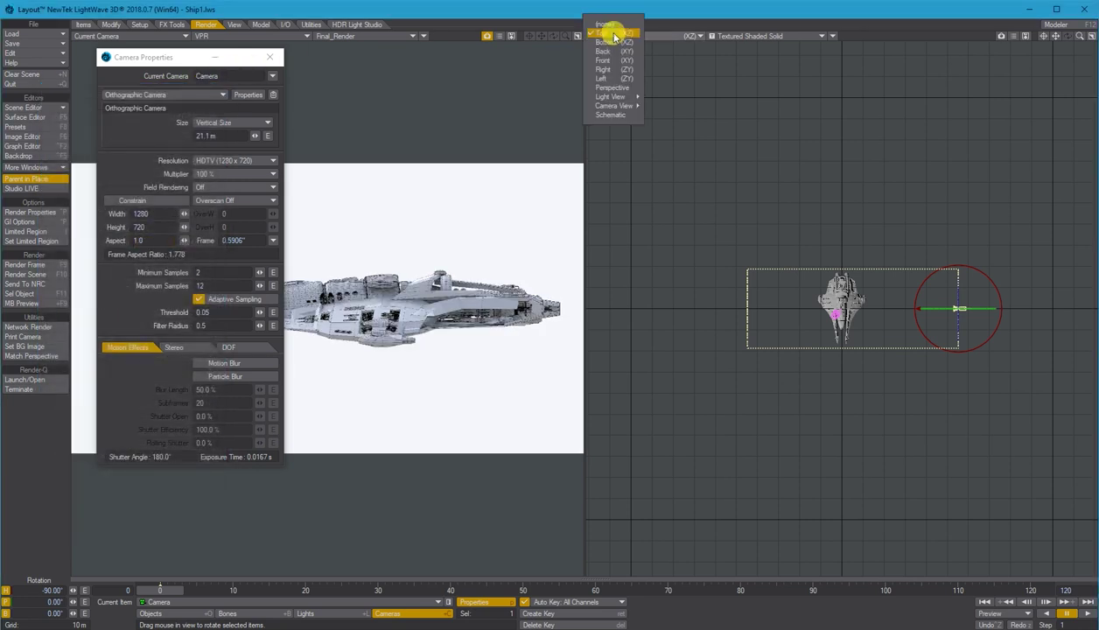
pyautogui.click(617, 105)
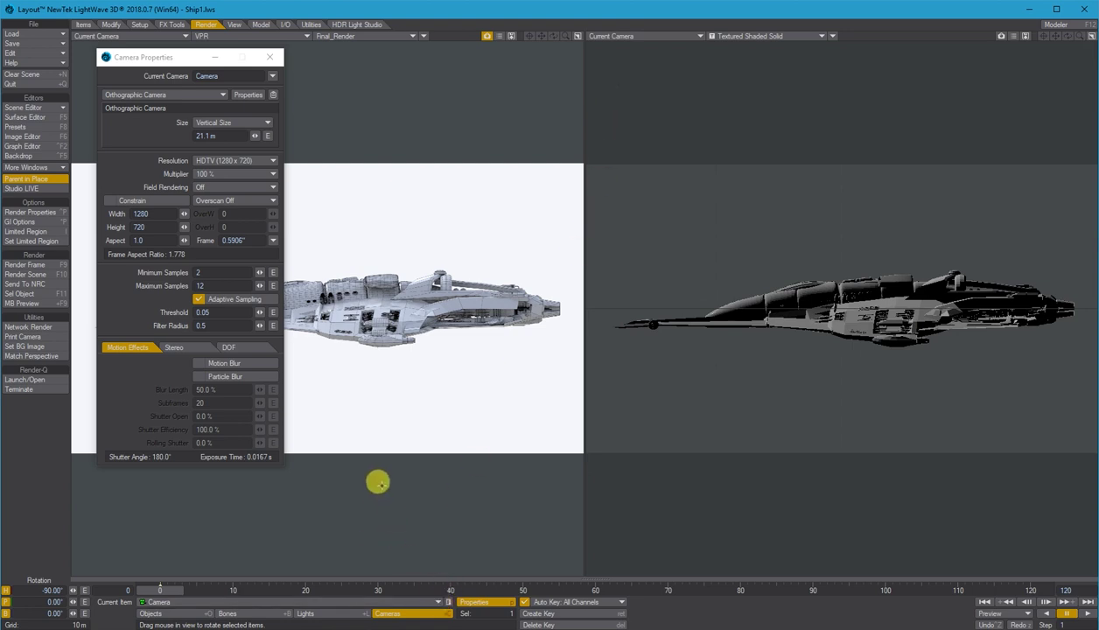
pyautogui.hotkey('ctrl', 'c')
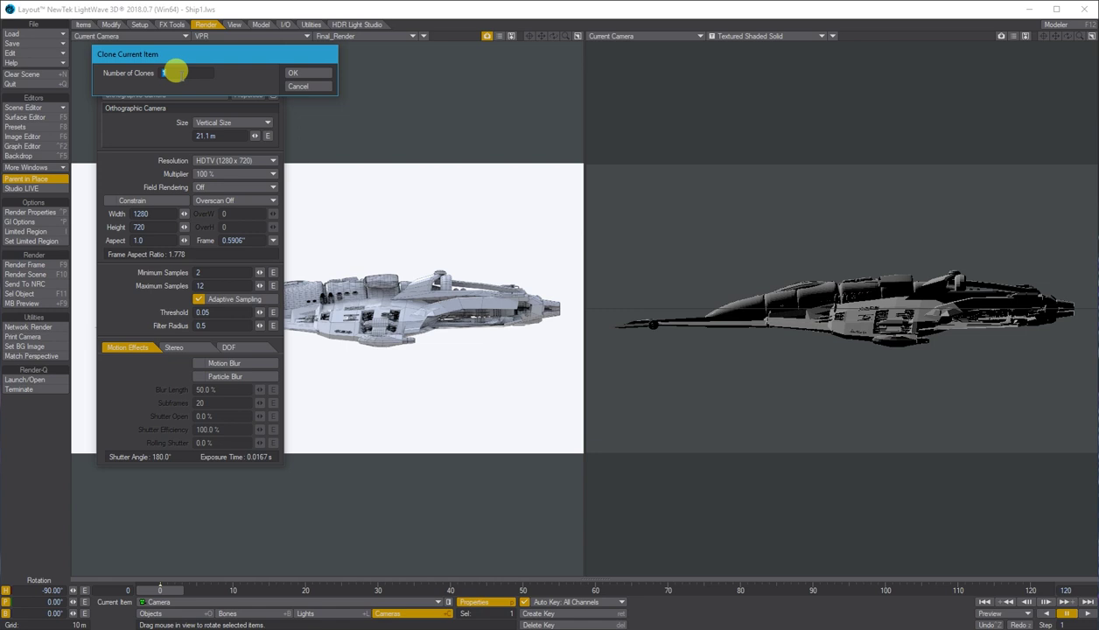
# - Create one clone, set Camera (2) to Perspective Camera, and set the right view to VPR
pyautogui.click(293, 73)
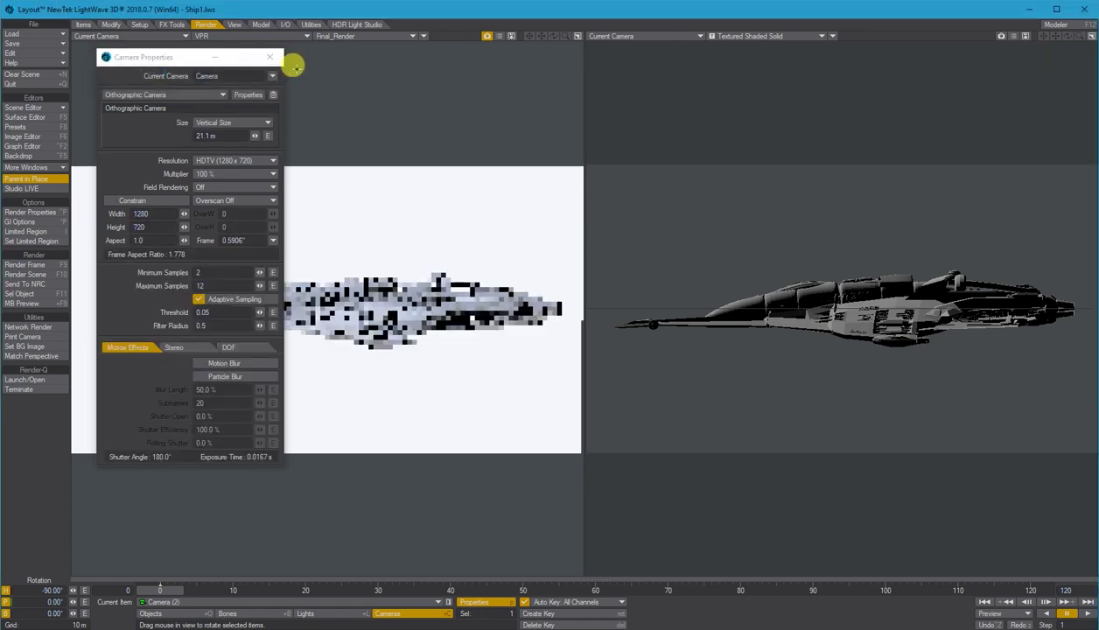
pyautogui.click(157, 95)
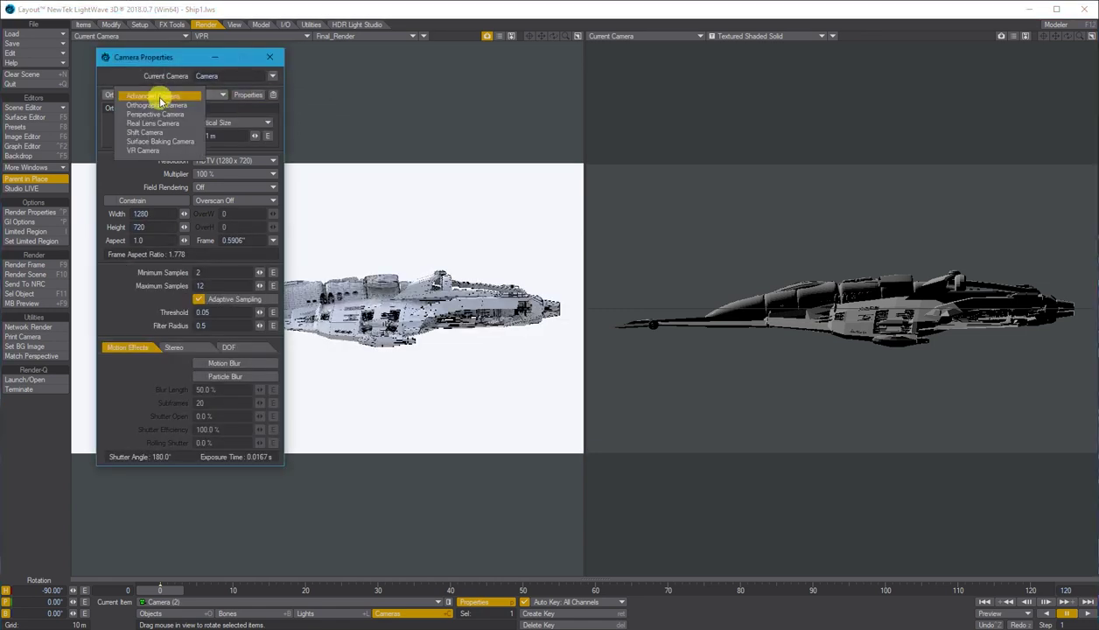
pyautogui.click(154, 114)
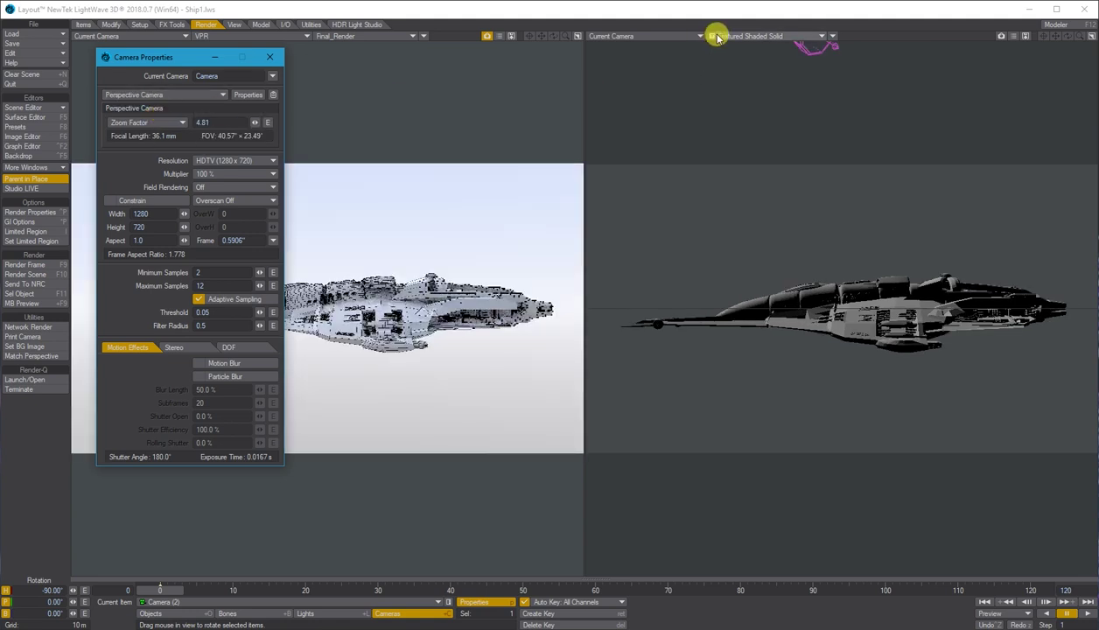
pyautogui.click(716, 38)
pyautogui.click(723, 73)
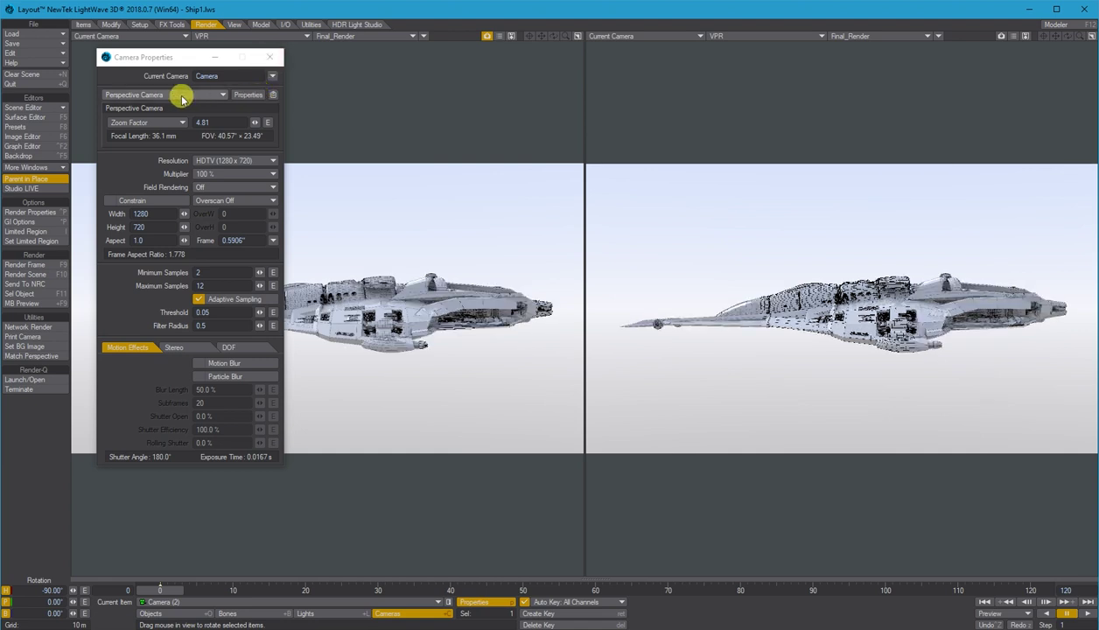
# - Reposition the Camera Properties panel and make the Starcruiser military ship the current item
pyautogui.moveTo(148, 59); pyautogui.dragTo(359, 490)
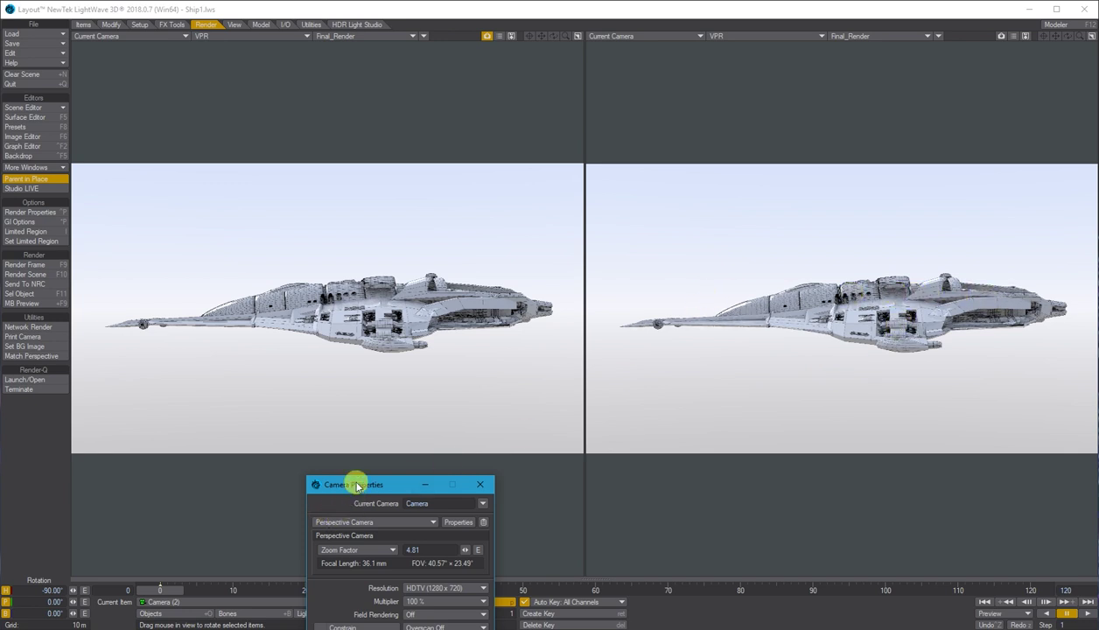
pyautogui.moveTo(356, 484); pyautogui.dragTo(136, 242)
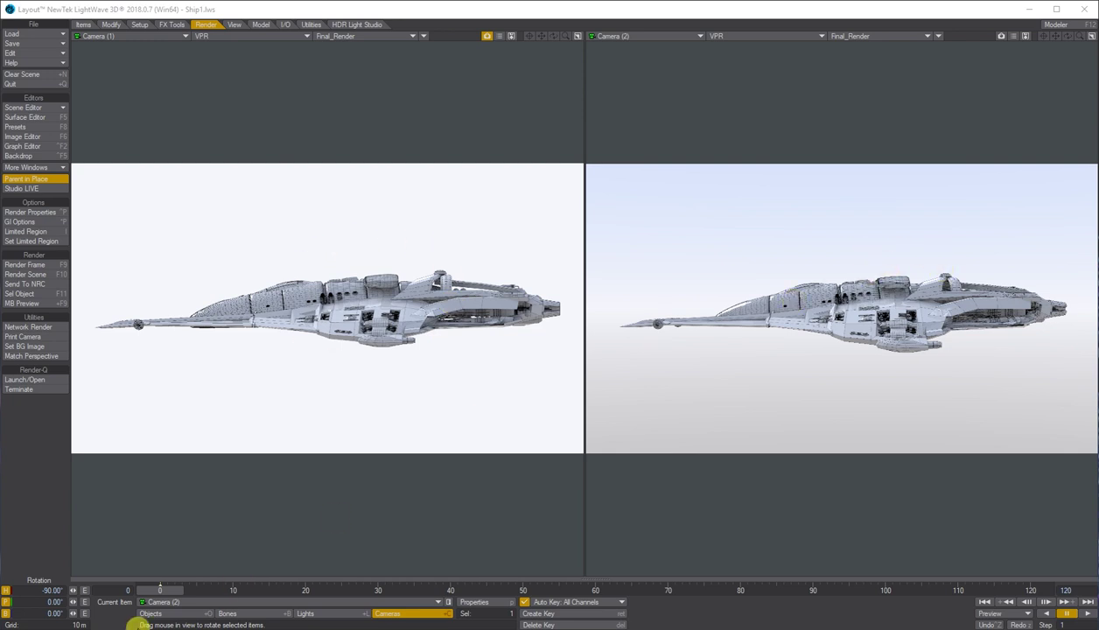
pyautogui.click(149, 613)
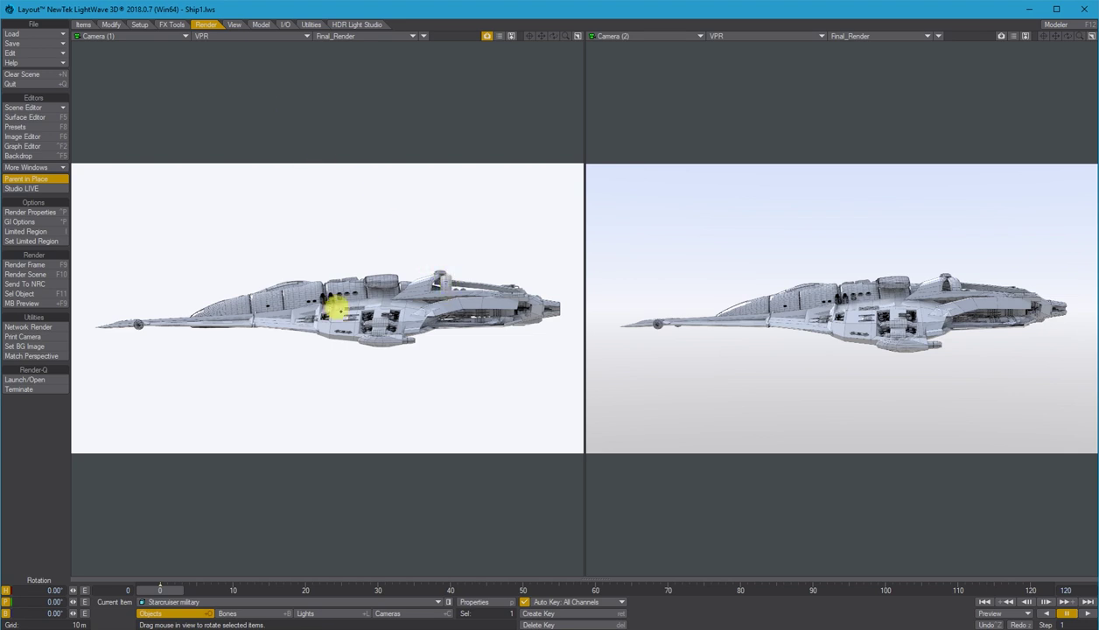
# - Rotate the ship to about -37.5° heading and -5.6° pitch, then reselect Camera (2)
pyautogui.moveTo(358, 310); pyautogui.dragTo(361, 317)
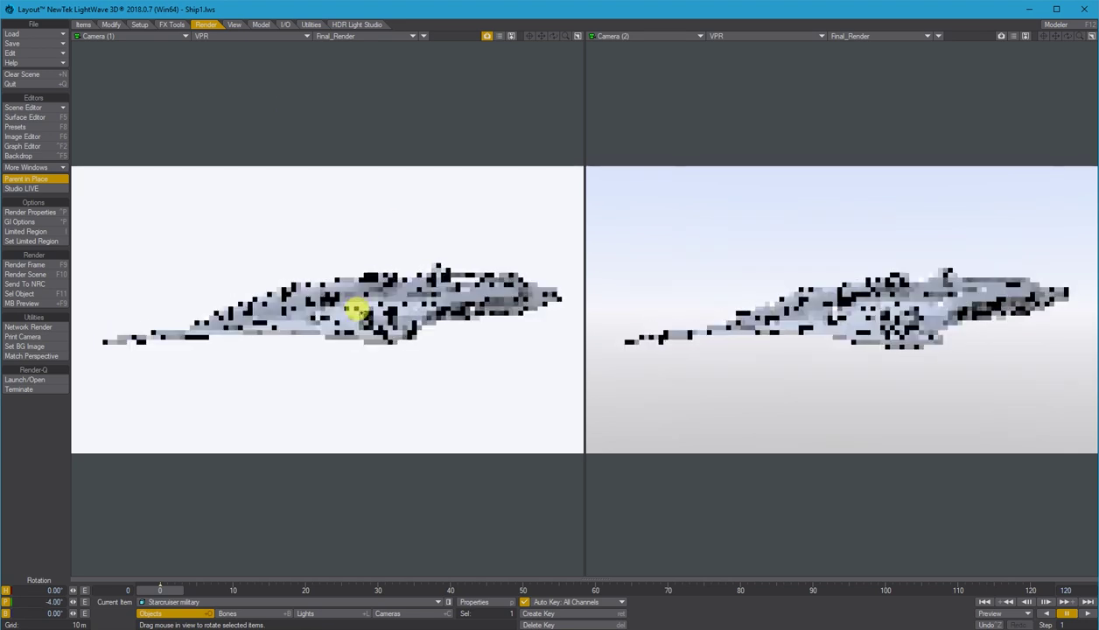
pyautogui.moveTo(356, 312); pyautogui.dragTo(405, 302)
pyautogui.click(889, 337)
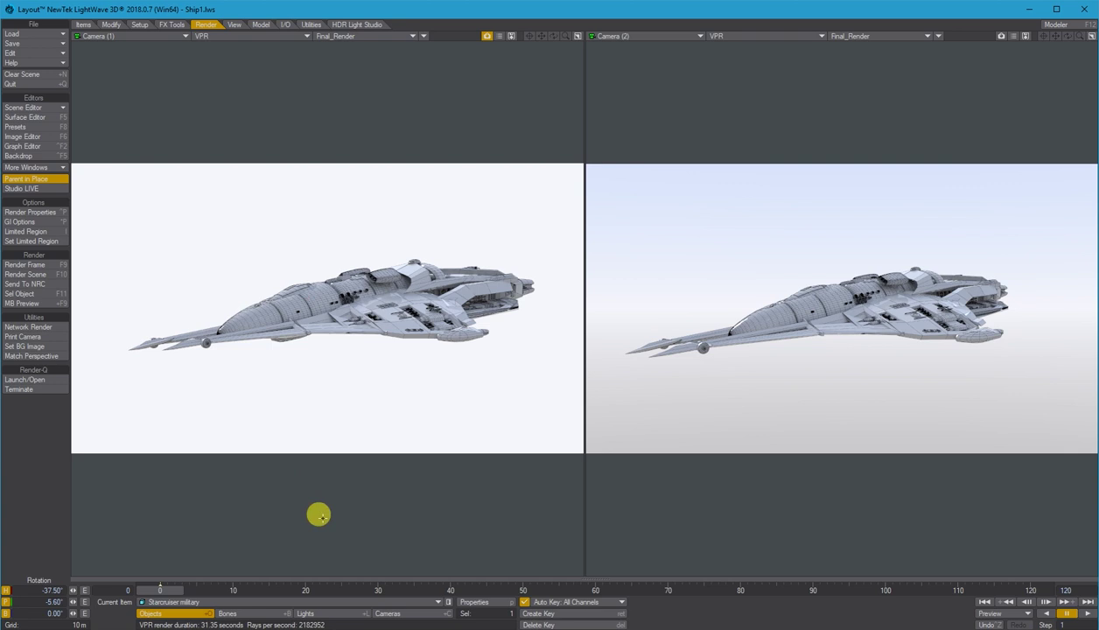
pyautogui.click(427, 616)
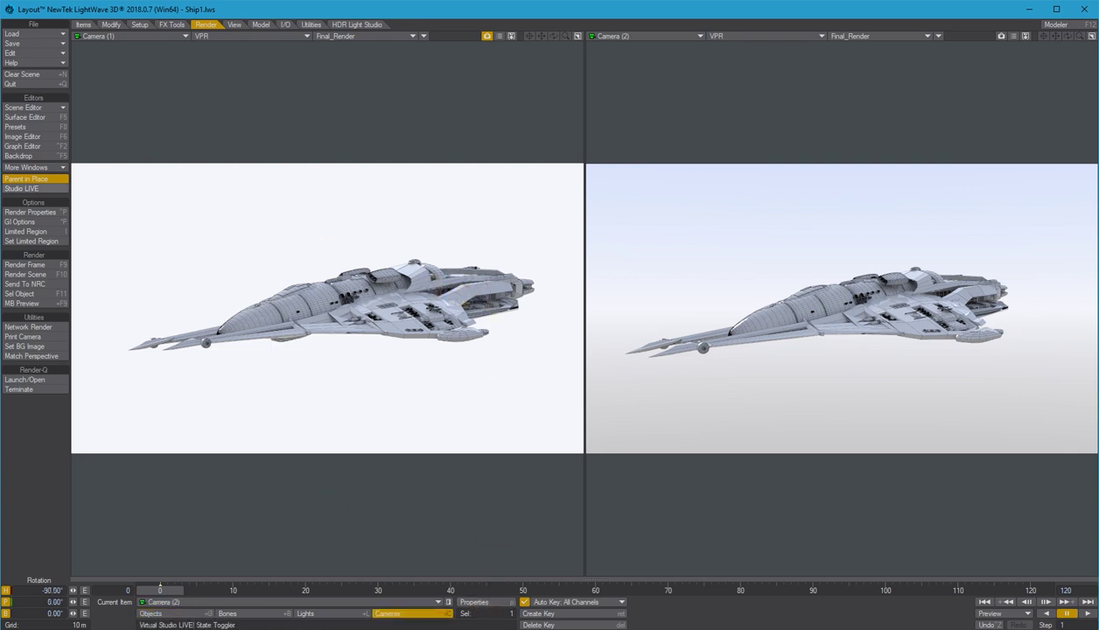
# - View the projection_example.gif orthographic-versus-perspective diagram, then close it
pyautogui.click(21, 188)
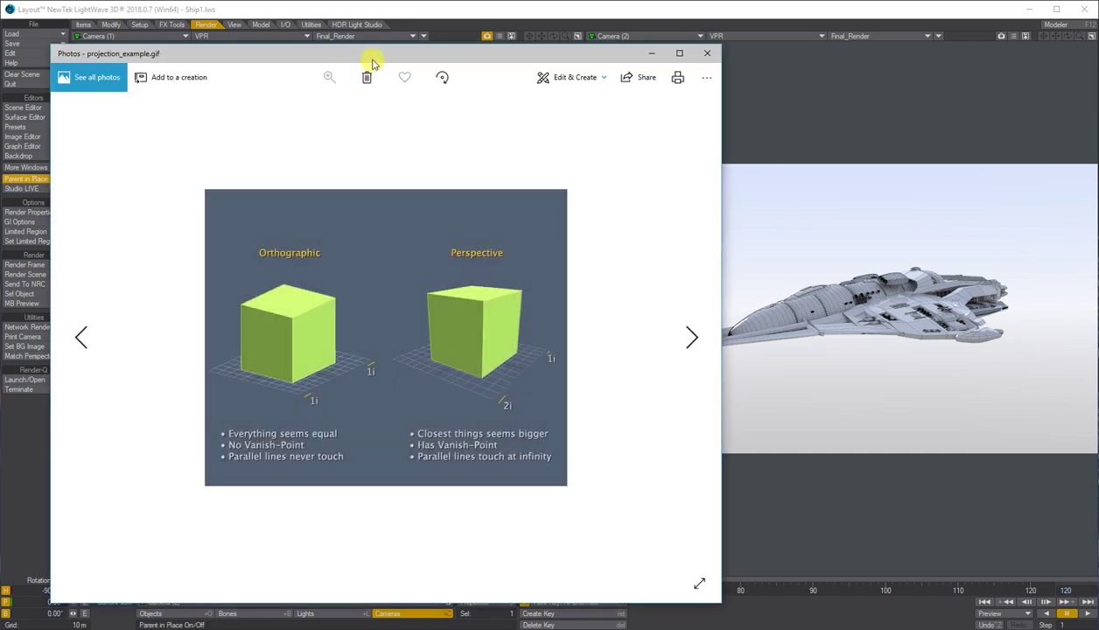
pyautogui.moveTo(380, 49); pyautogui.dragTo(488, 31)
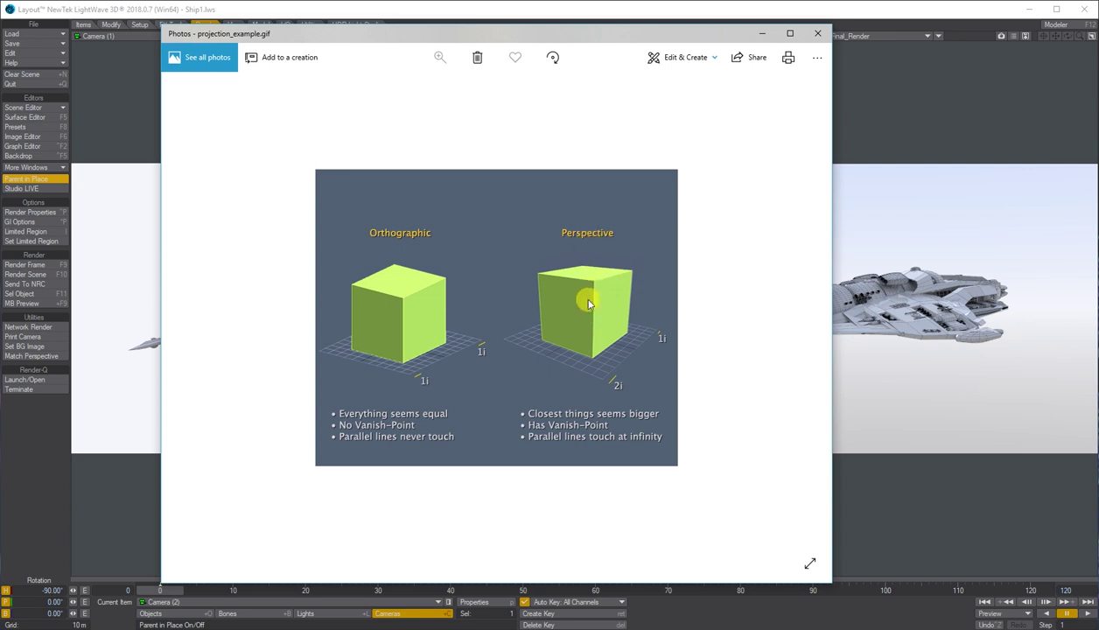
pyautogui.click(816, 35)
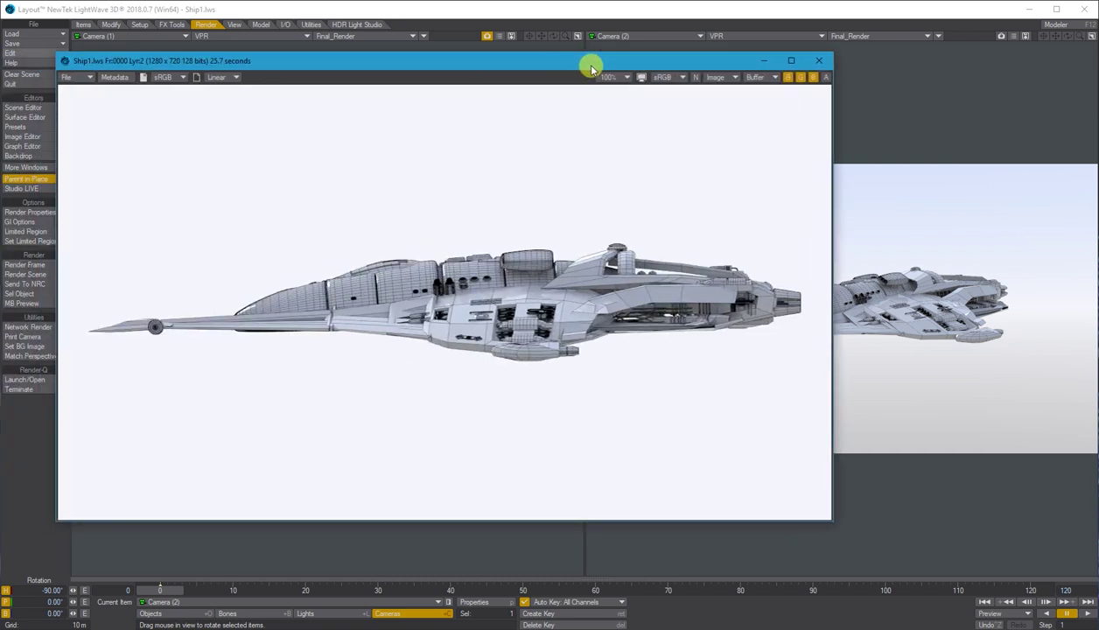
# - Move the render viewer right and toggle between the Lyr:2 and Lyr:3 renders
pyautogui.moveTo(589, 67); pyautogui.dragTo(667, 64)
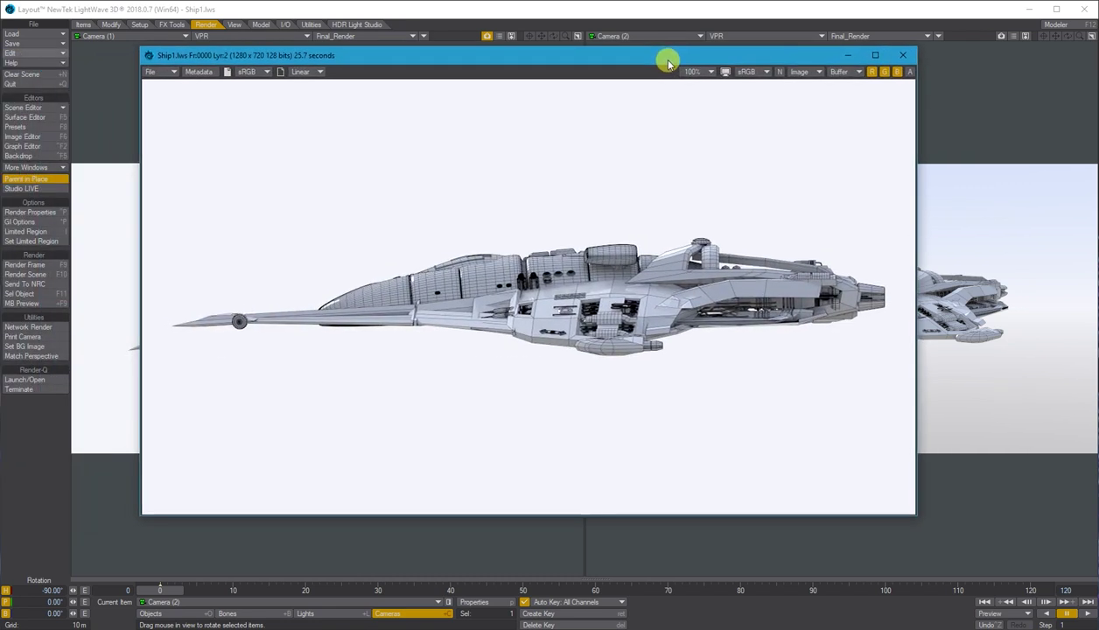
pyautogui.click(802, 73)
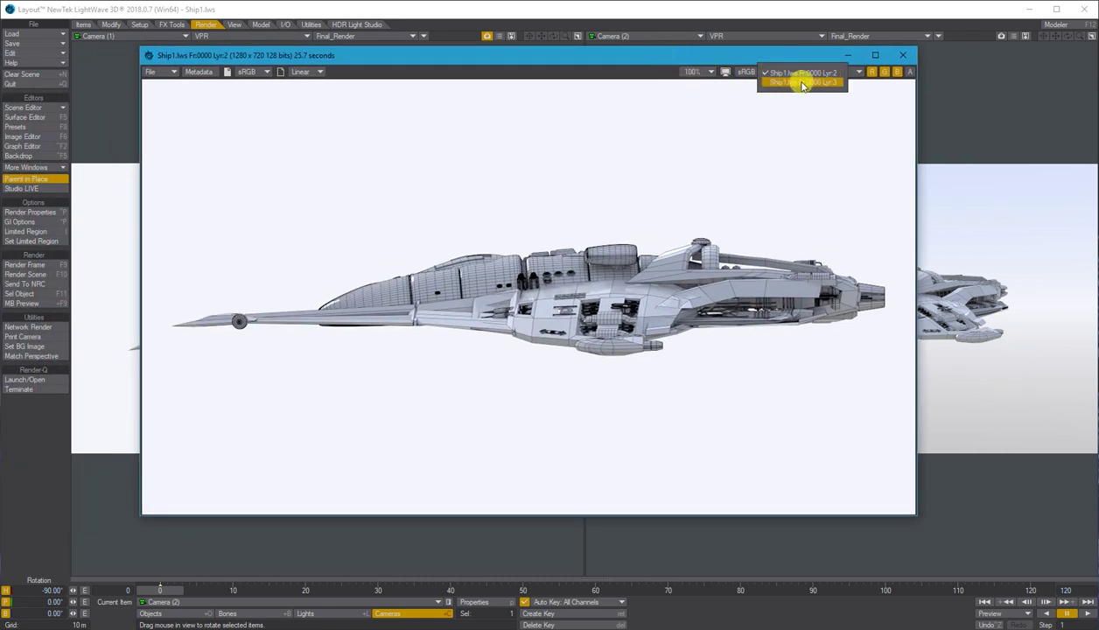
pyautogui.click(802, 83)
pyautogui.click(798, 75)
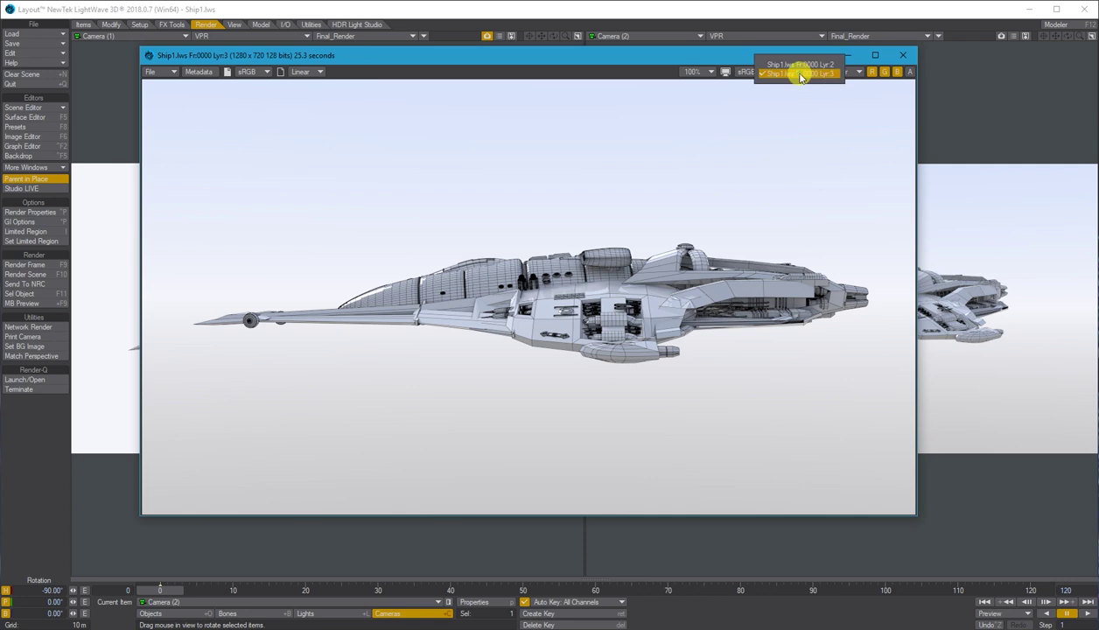
pyautogui.click(804, 70)
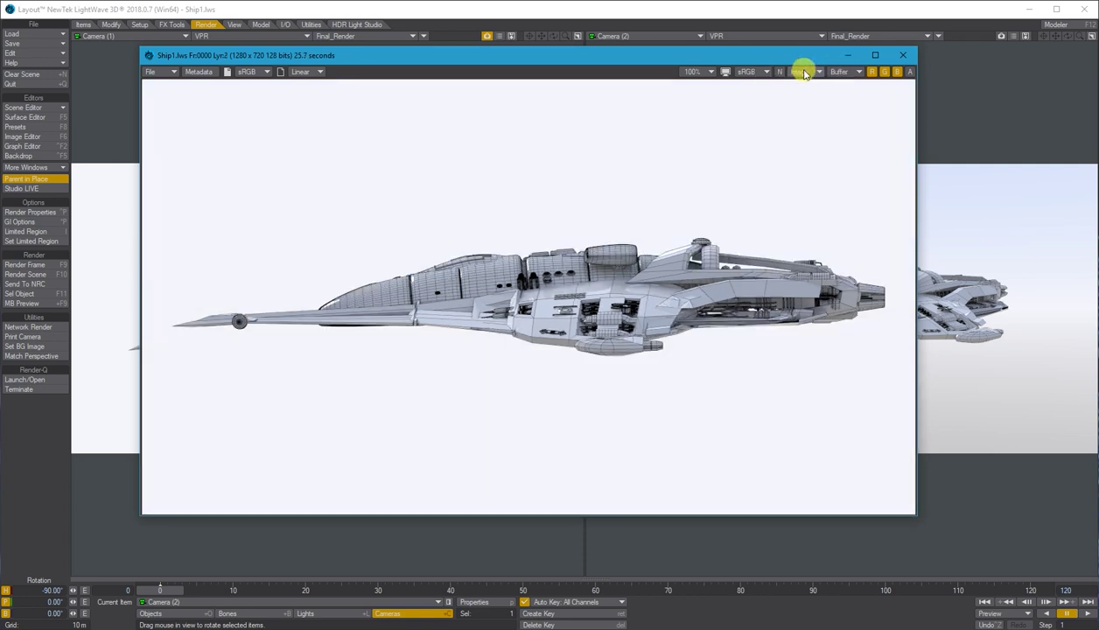
pyautogui.click(804, 74)
pyautogui.click(804, 77)
pyautogui.click(805, 76)
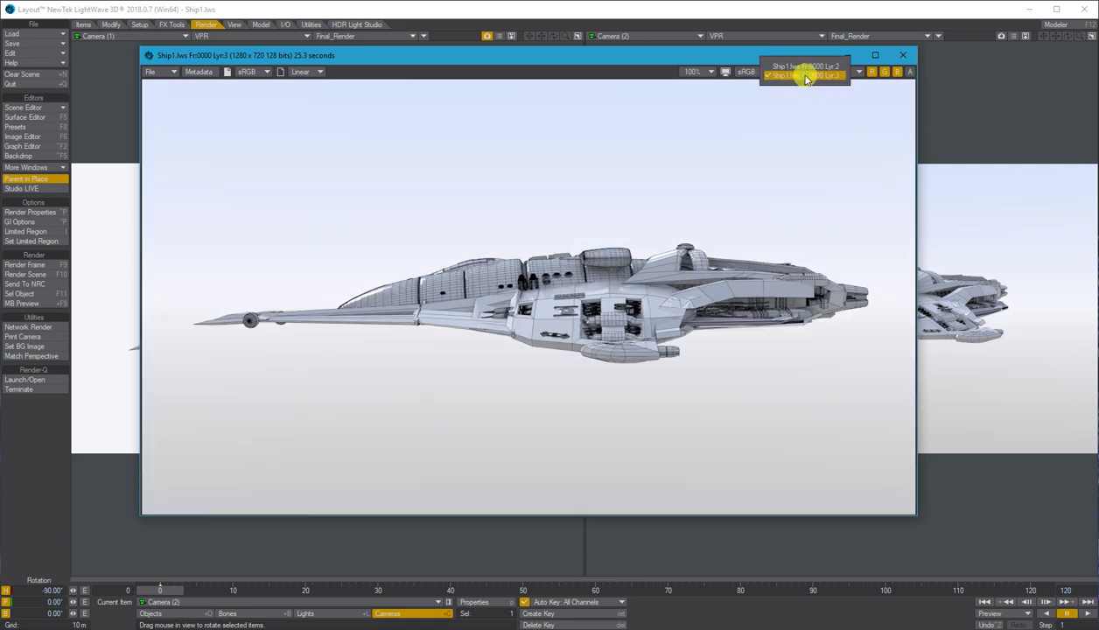
pyautogui.click(807, 68)
pyautogui.click(809, 70)
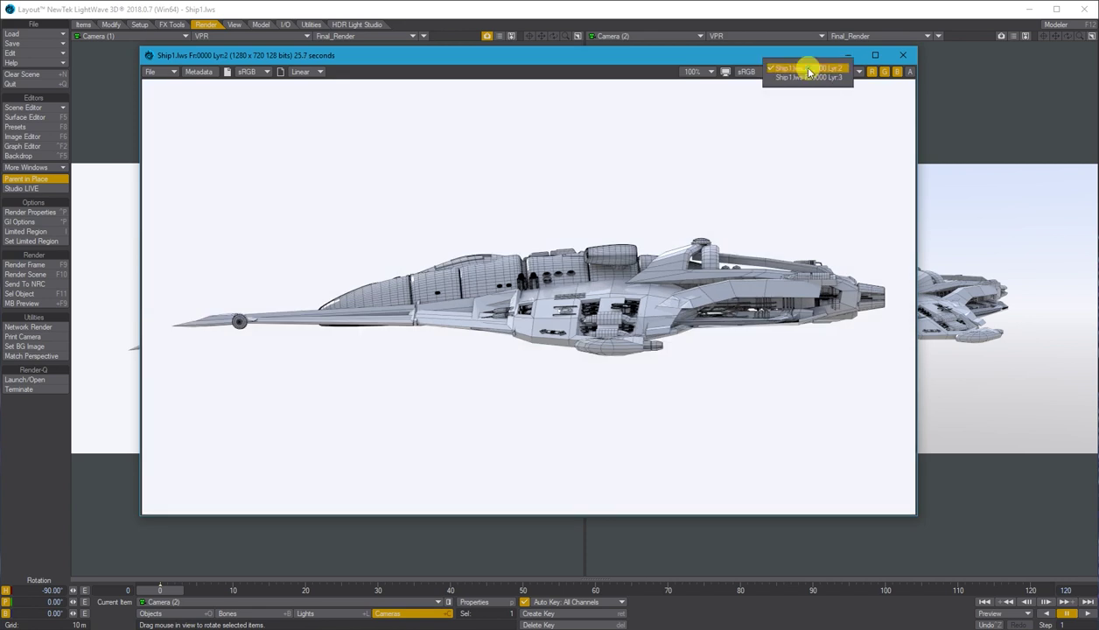
pyautogui.click(809, 77)
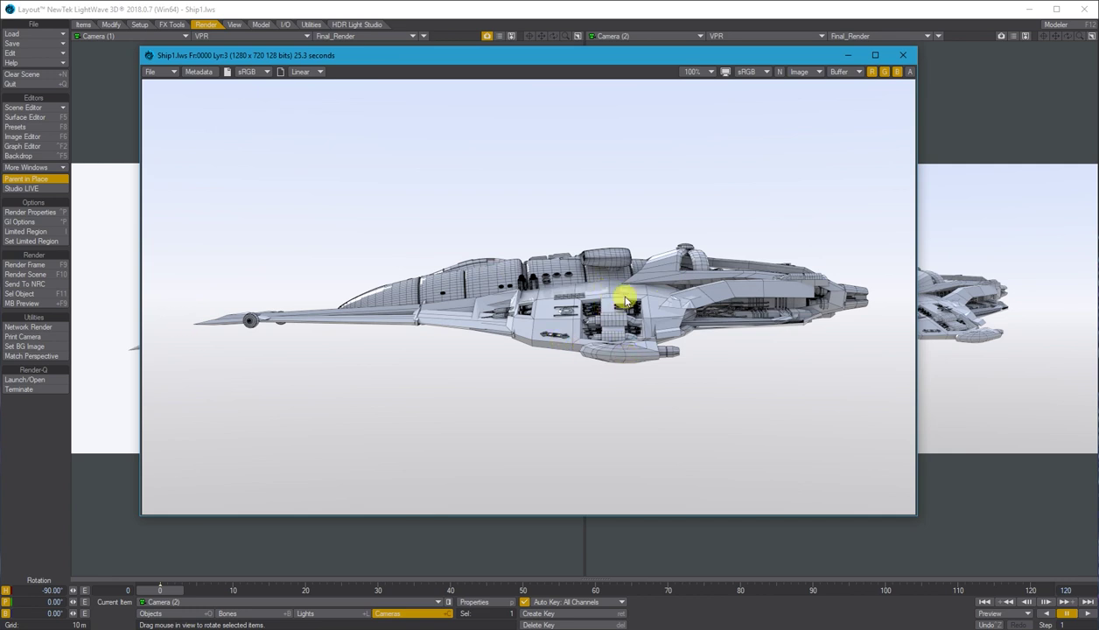
# - Compare the gradient-background Lyr:3 render against Lyr:2 again, then close the render window
pyautogui.click(804, 71)
pyautogui.click(806, 67)
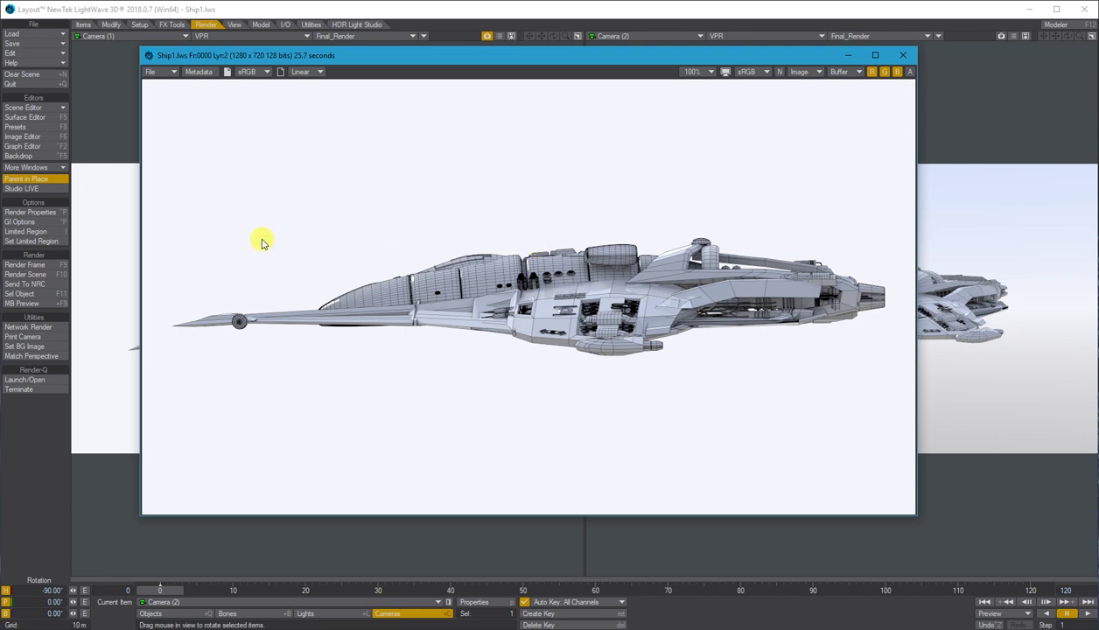
pyautogui.click(803, 70)
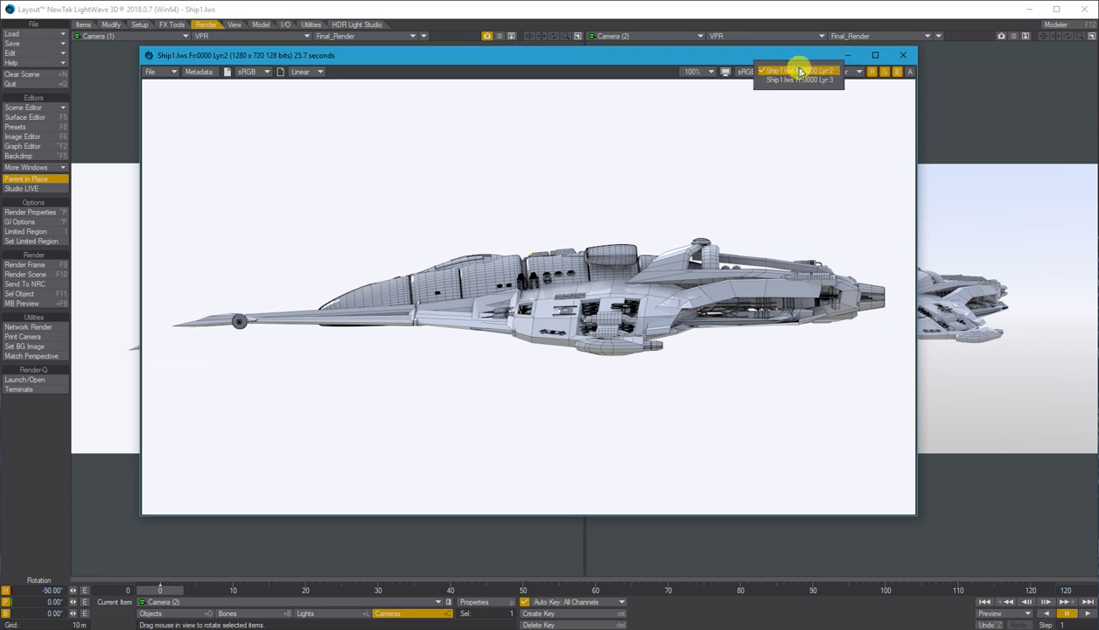
pyautogui.click(805, 80)
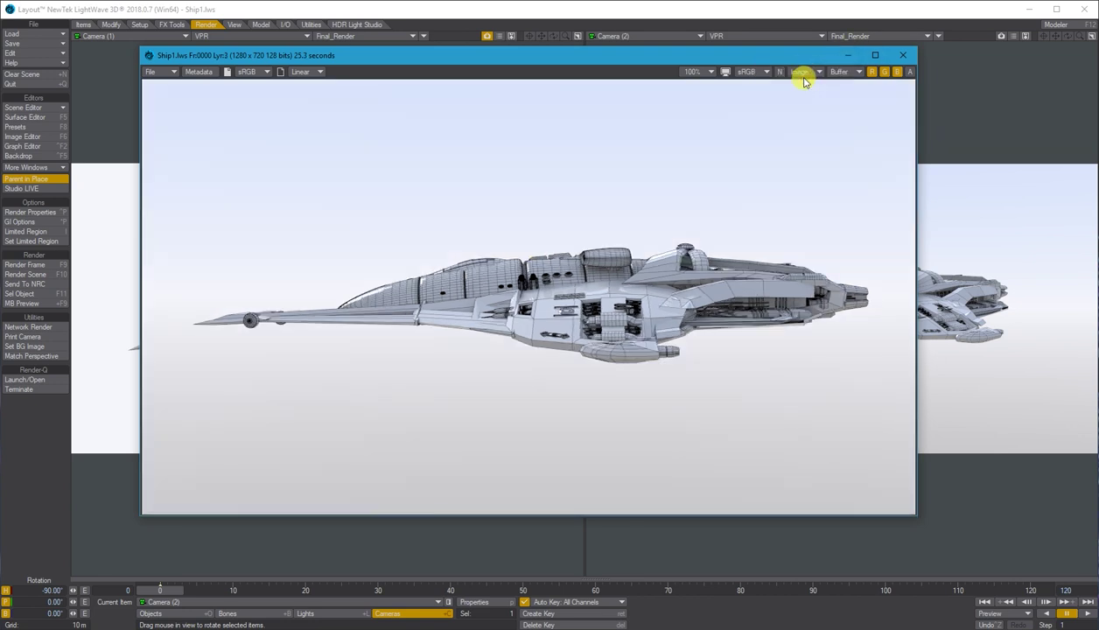
pyautogui.click(803, 71)
pyautogui.click(806, 69)
pyautogui.click(803, 71)
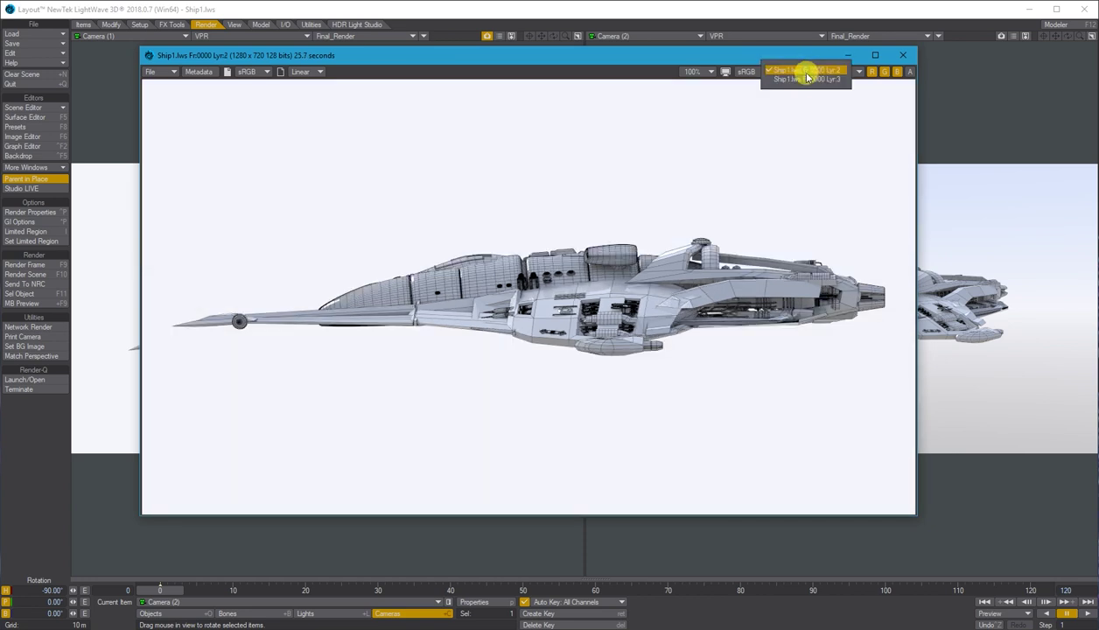
pyautogui.click(807, 79)
pyautogui.click(804, 71)
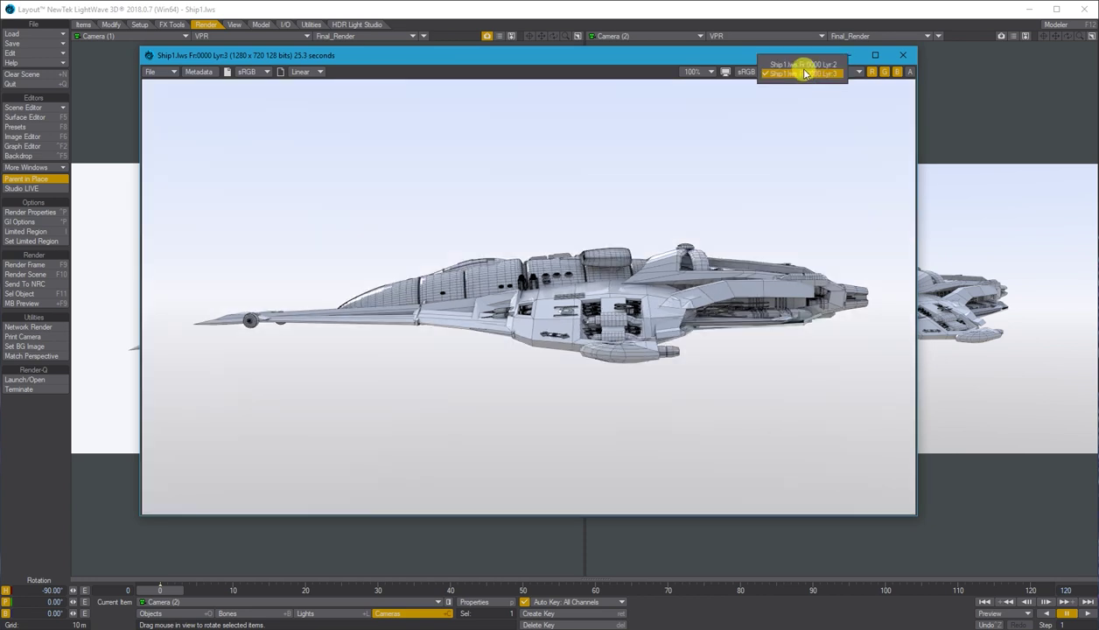
pyautogui.click(803, 65)
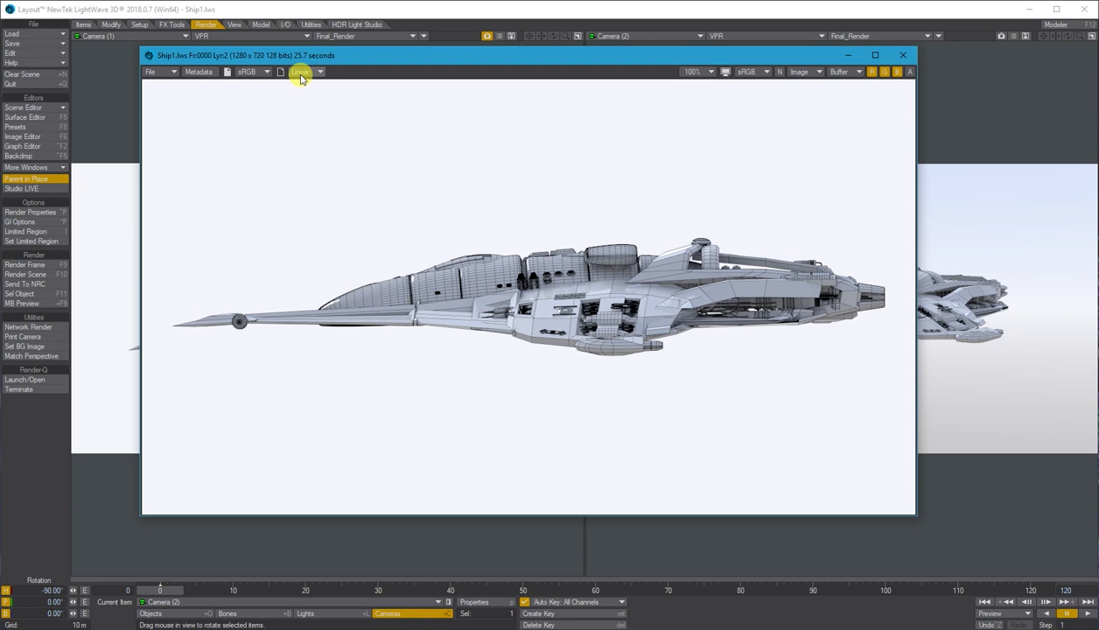
pyautogui.click(903, 55)
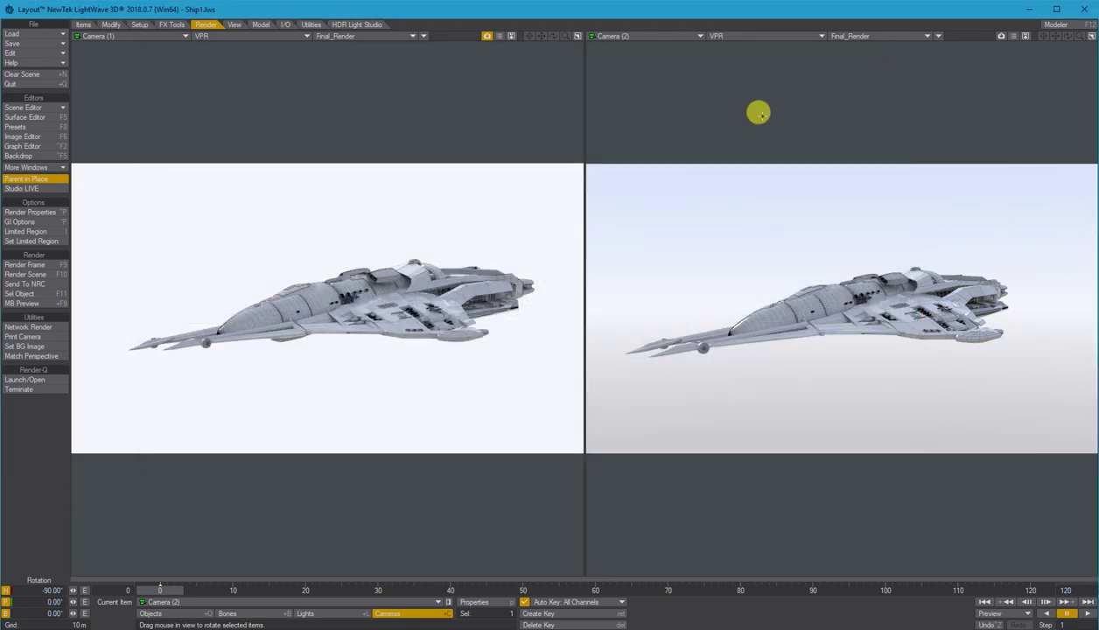
# - Make the left view a Textured Shaded Solid perspective view and orbit it around the scene
pyautogui.click(131, 36)
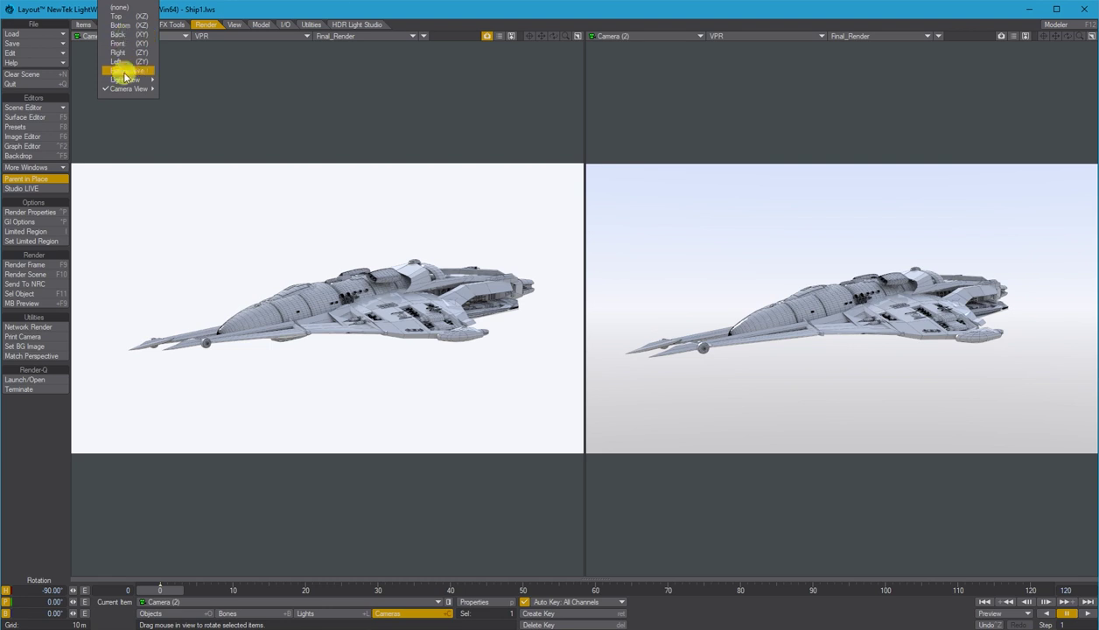
pyautogui.click(121, 73)
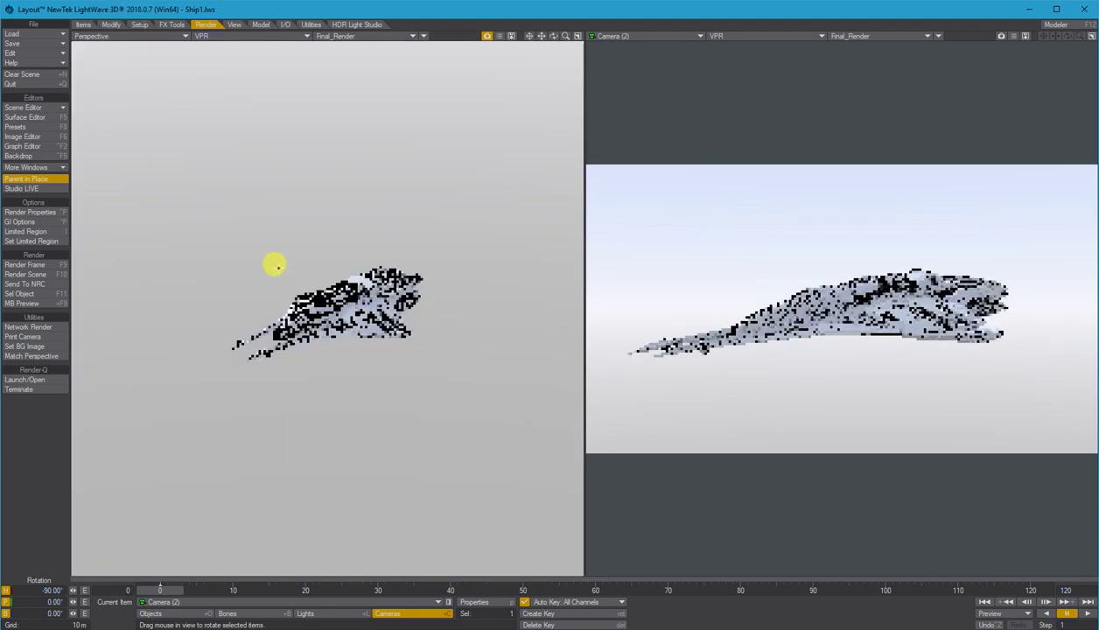
pyautogui.click(227, 36)
pyautogui.click(229, 44)
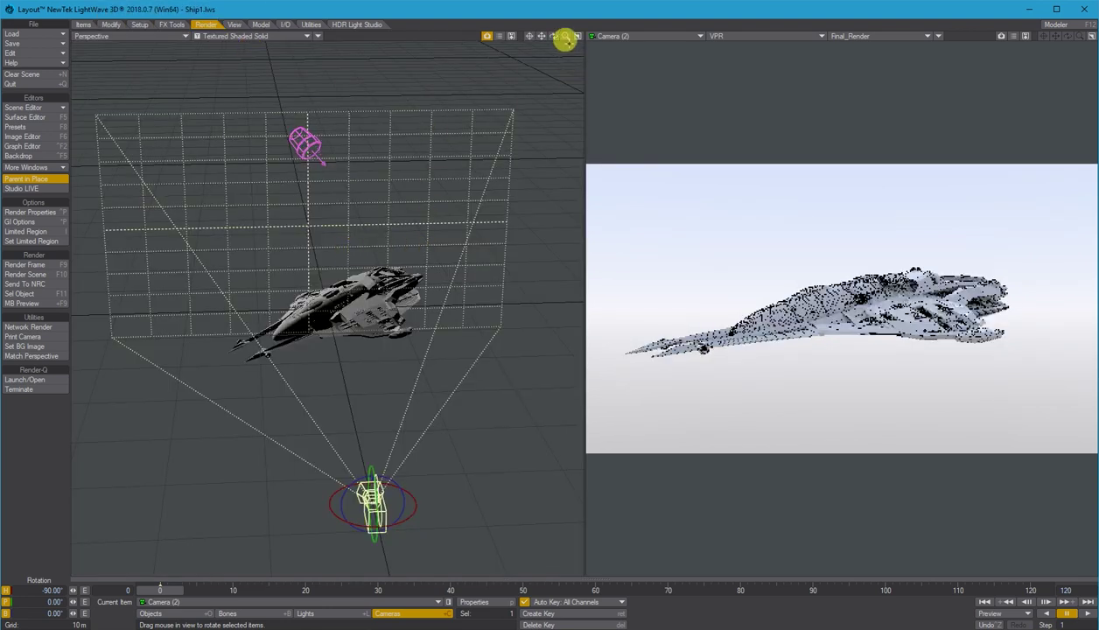
pyautogui.moveTo(554, 41); pyautogui.dragTo(272, 397)
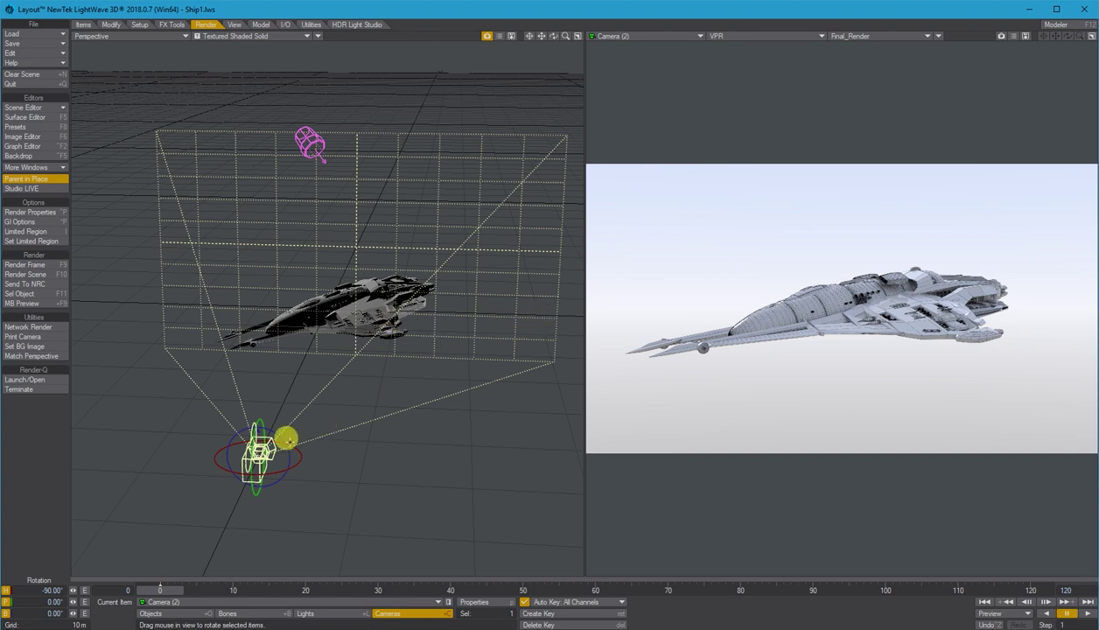
# - Move Camera (2) up to about Y 37.126 m above the ship
pyautogui.press('t')
pyautogui.moveTo(248, 460); pyautogui.dragTo(331, 295)
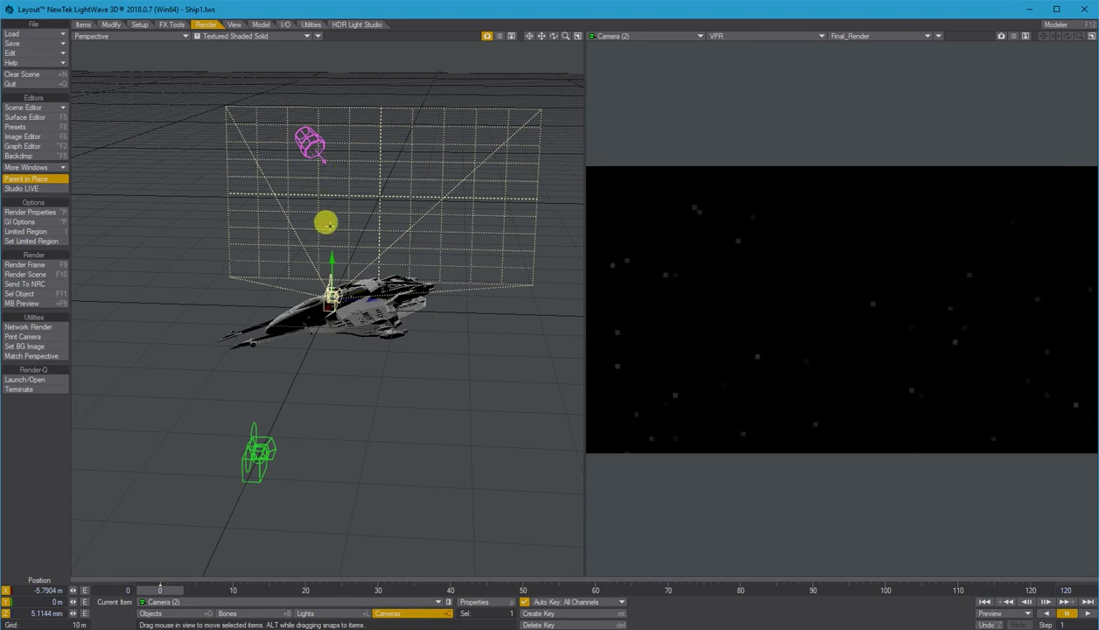
pyautogui.moveTo(326, 224); pyautogui.dragTo(496, 146, button='right')
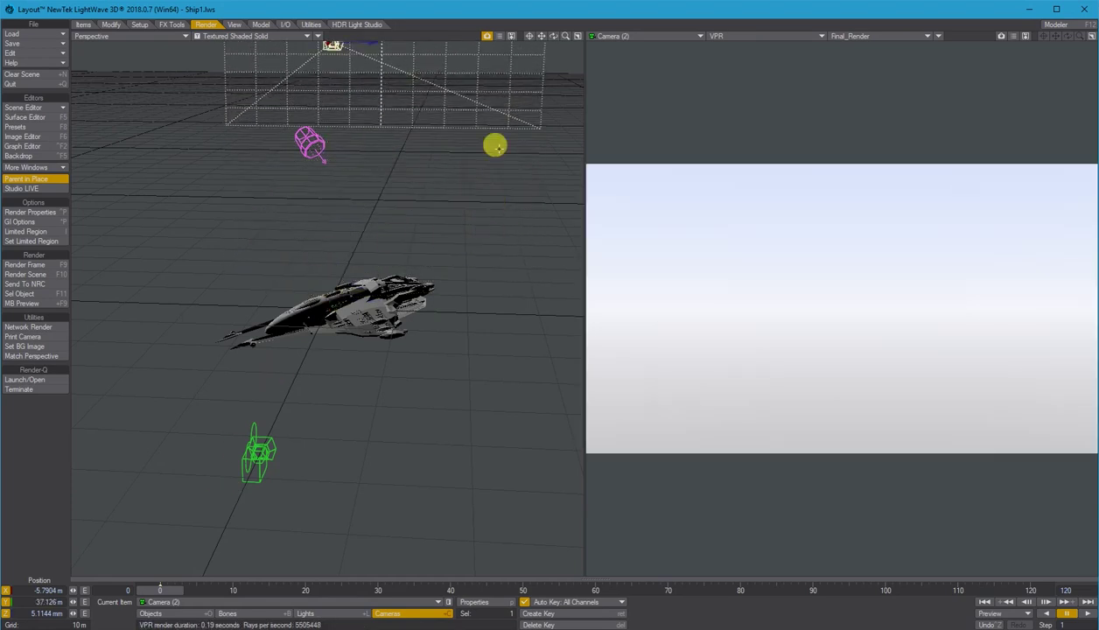
pyautogui.moveTo(565, 35); pyautogui.dragTo(555, 36)
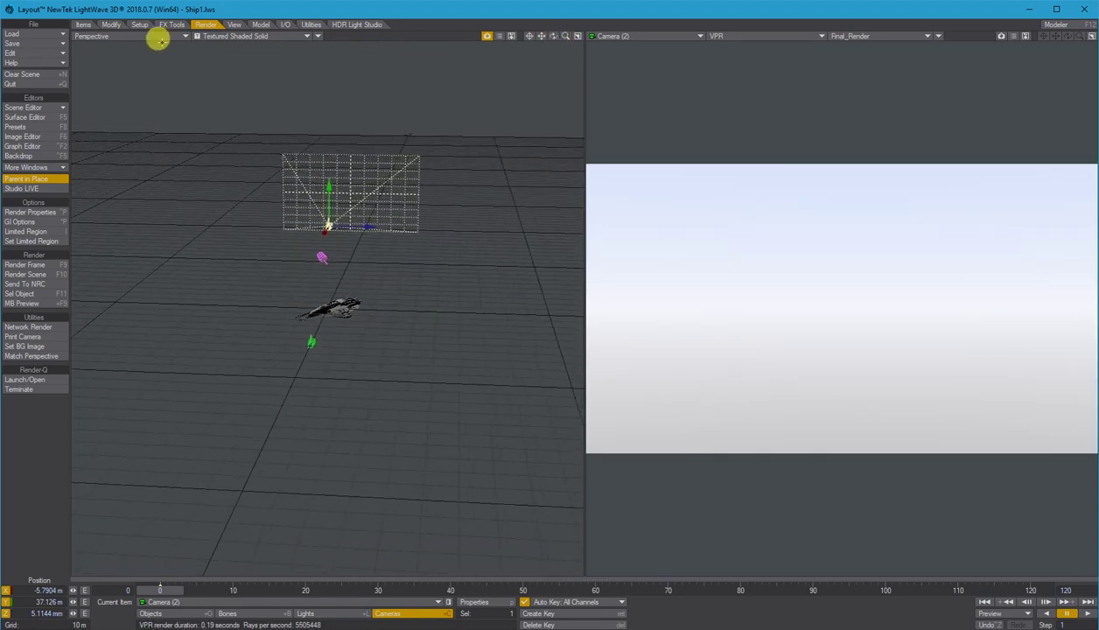
# - Rotate Camera (2) to a 90° pitch so it looks straight down
pyautogui.press('y')
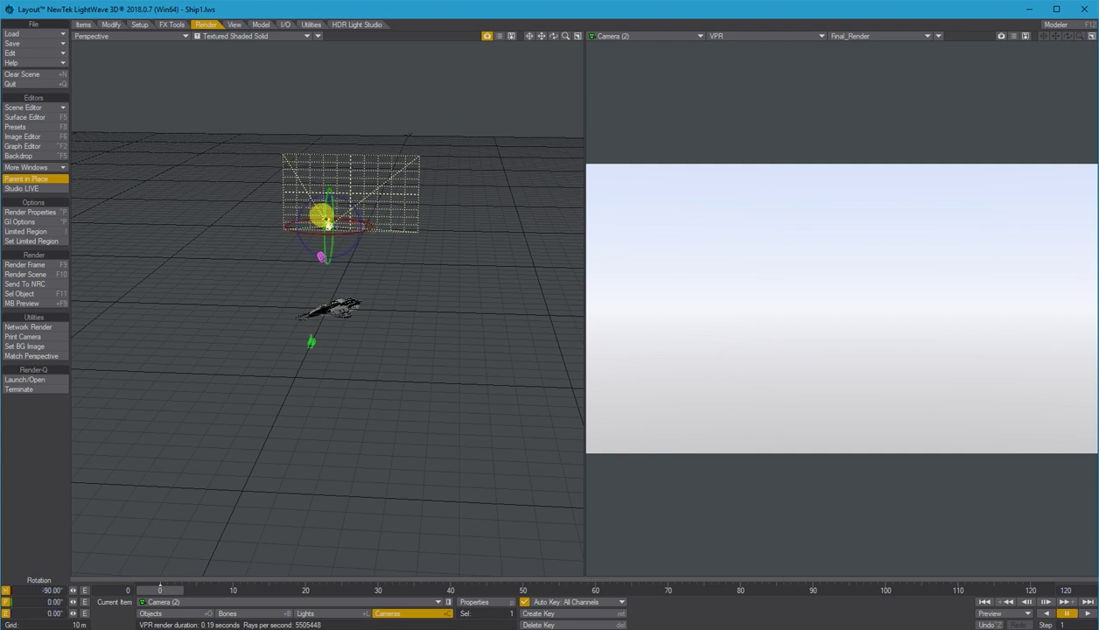
pyautogui.moveTo(329, 226)
pyautogui.mouseDown()
pyautogui.moveTo(330, 372)
pyautogui.moveTo(329, 215)
pyautogui.moveTo(328, 229)
pyautogui.mouseUp()
pyautogui.click(31, 602)
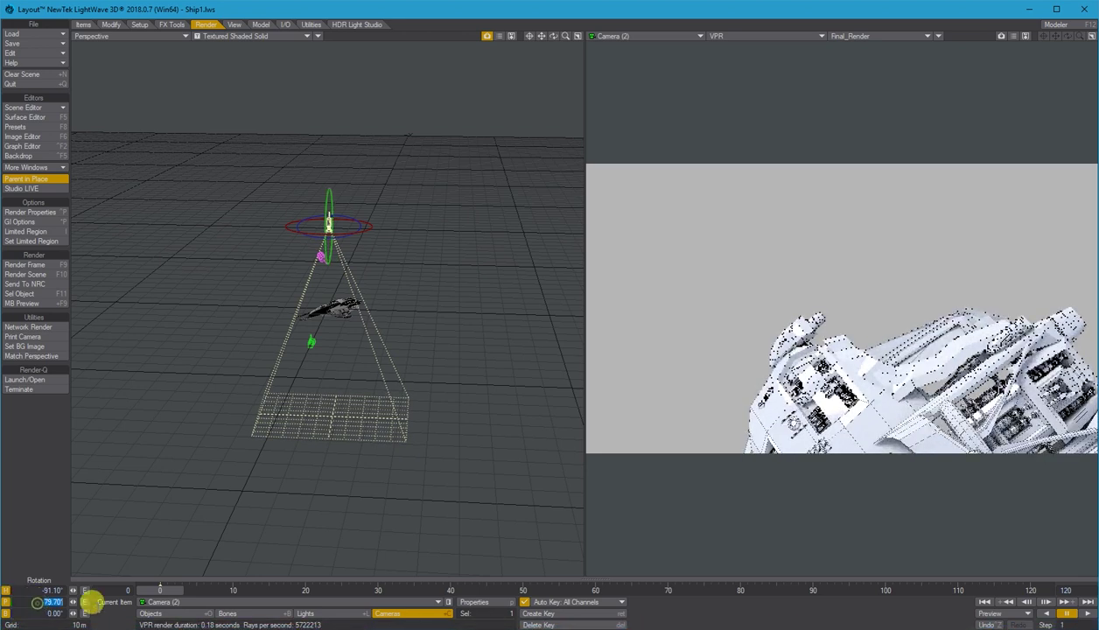
pyautogui.write('90')
pyautogui.press('Tab')
pyautogui.click(25, 415)
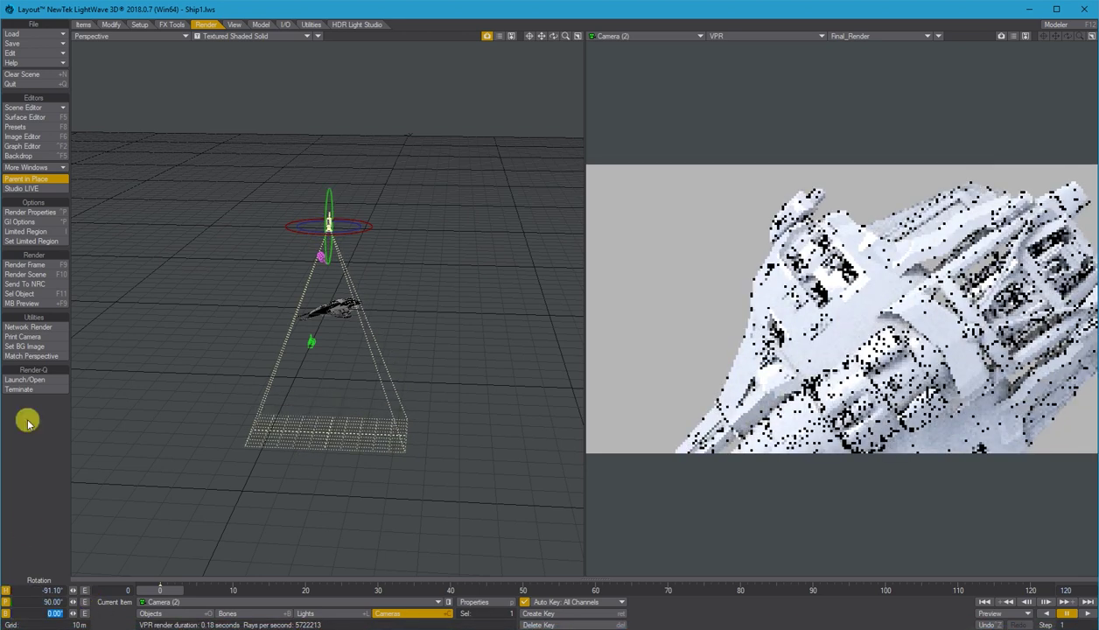
pyautogui.moveTo(554, 36); pyautogui.dragTo(602, 55)
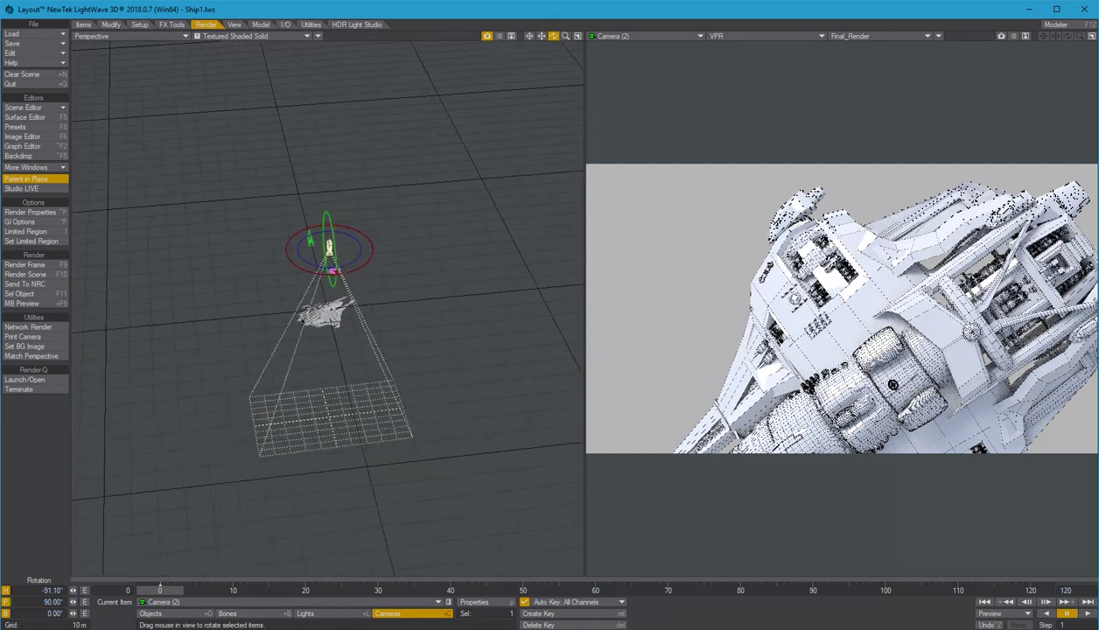
# - Set Camera (2)'s type to Orthographic Camera in Camera Properties
pyautogui.click(505, 602)
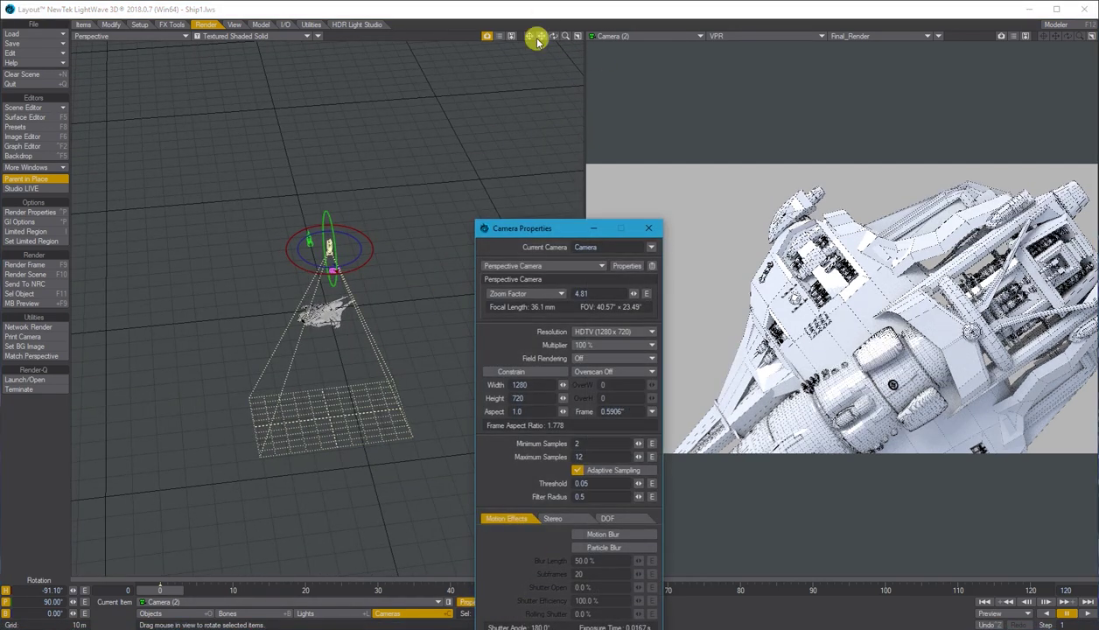
pyautogui.click(557, 265)
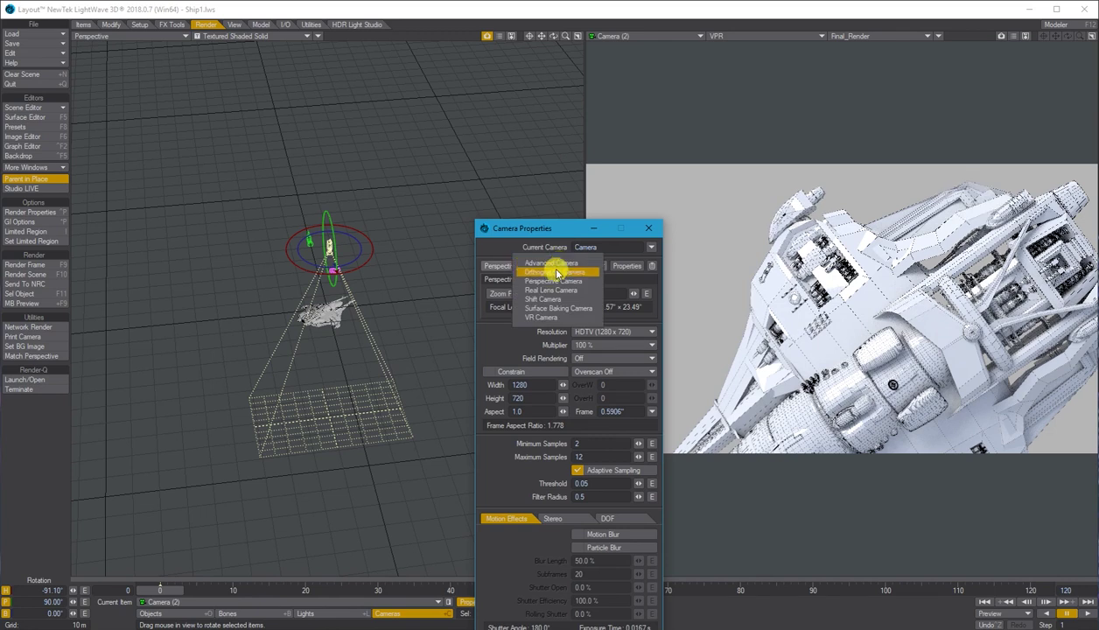
pyautogui.click(554, 272)
pyautogui.moveTo(542, 228); pyautogui.dragTo(501, 113)
# - Show the right view as Shaded Solid and raise the orthographic vertical size to 37.4 m
pyautogui.click(714, 34)
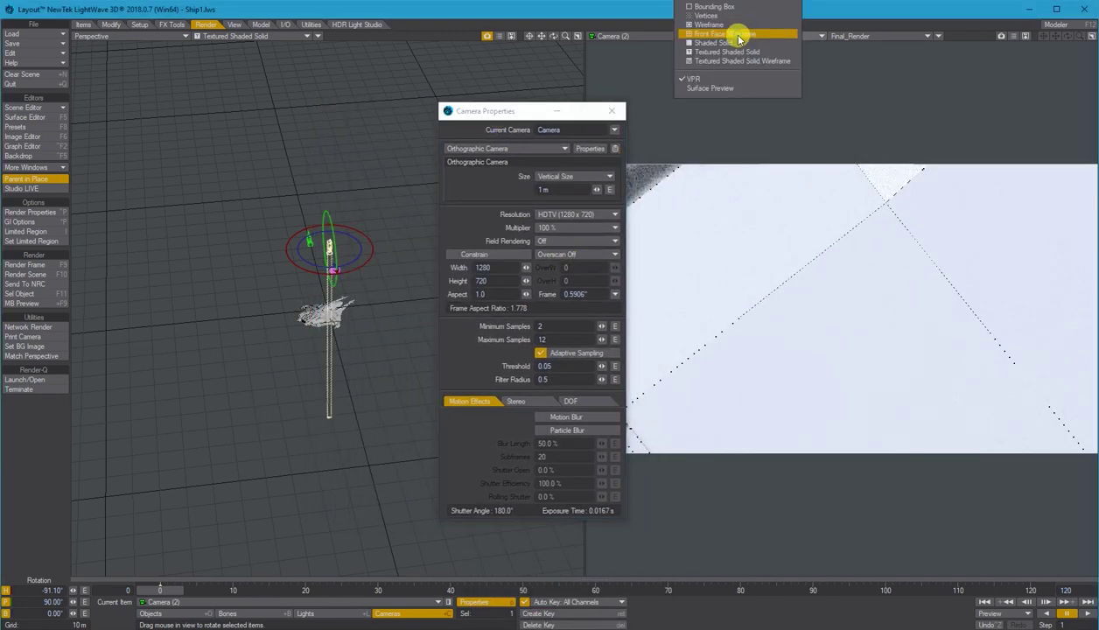
pyautogui.click(736, 34)
pyautogui.moveTo(604, 191); pyautogui.dragTo(680, 191)
pyautogui.moveTo(333, 351); pyautogui.dragTo(336, 347)
pyautogui.click(326, 317)
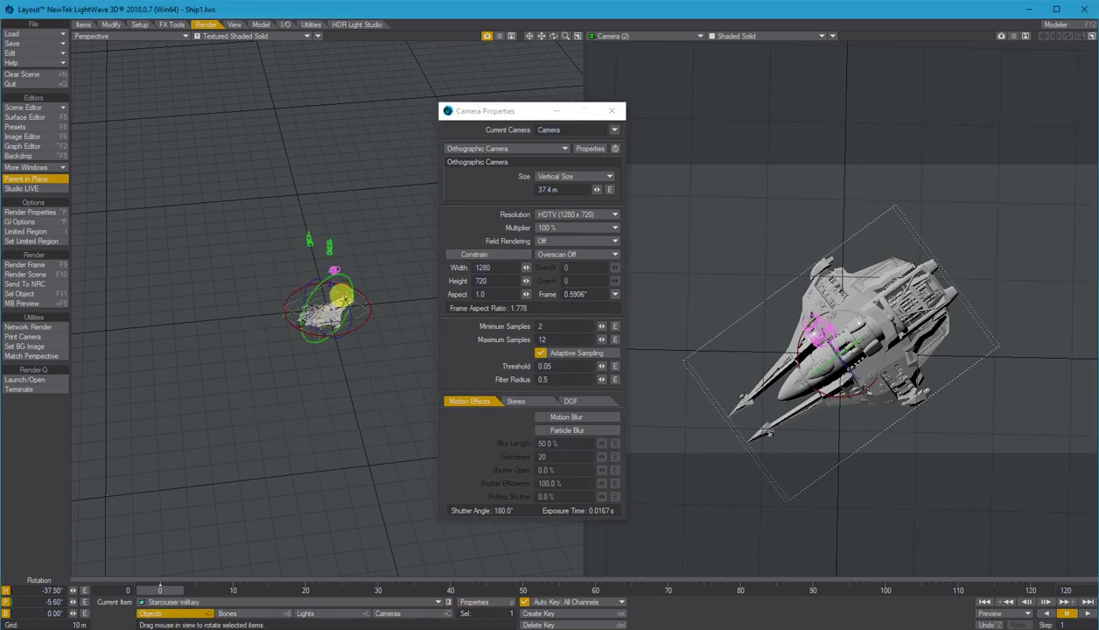
# - Level the ship, center Camera (2) along X, and shrink its vertical size to 30.8 m
pyautogui.moveTo(350, 289)
pyautogui.mouseDown()
pyautogui.moveTo(315, 294)
pyautogui.moveTo(347, 294)
pyautogui.mouseUp()
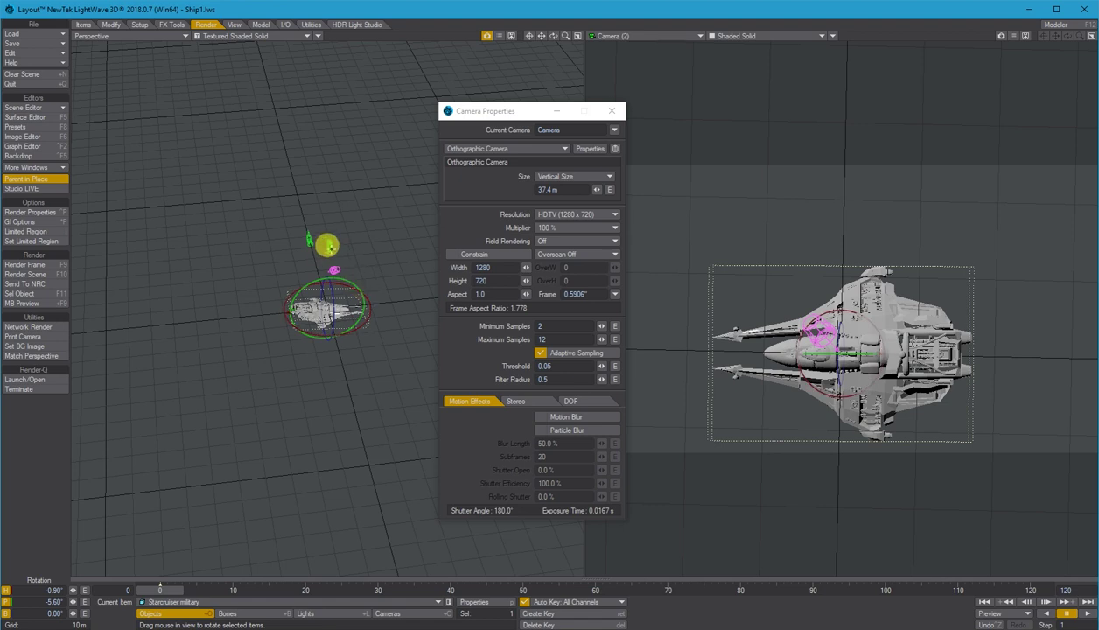
pyautogui.click(328, 246)
pyautogui.press('t')
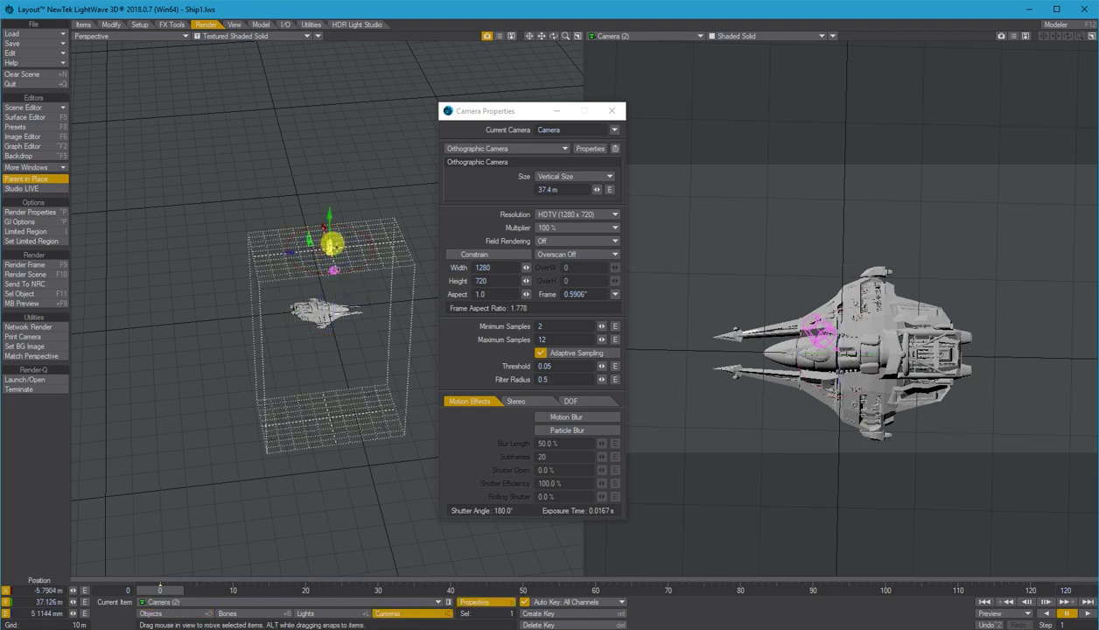
pyautogui.moveTo(319, 232); pyautogui.dragTo(317, 231)
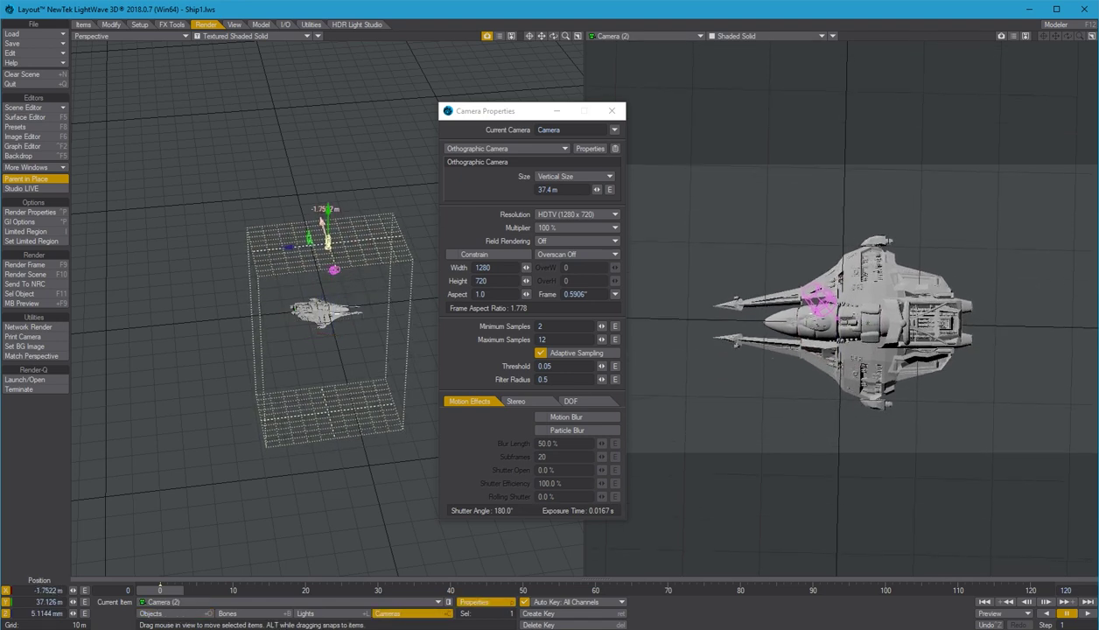
pyautogui.moveTo(597, 190); pyautogui.dragTo(586, 187)
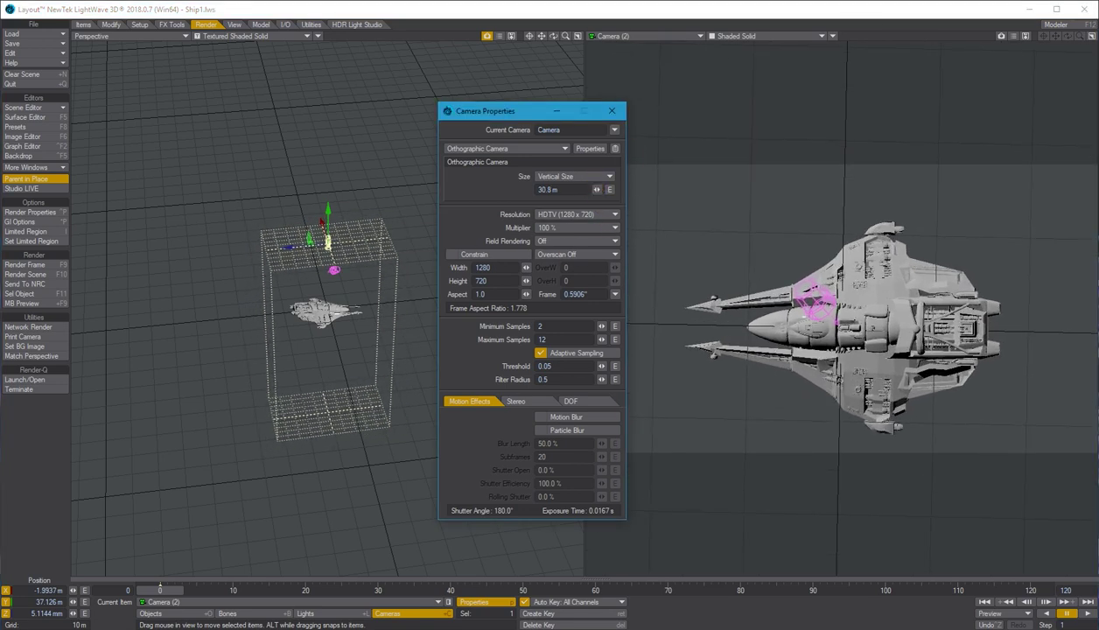
pyautogui.click(779, 36)
# - Switch the right Camera (2) view back to VPR to render the top-down orthographic ship
pyautogui.click(767, 67)
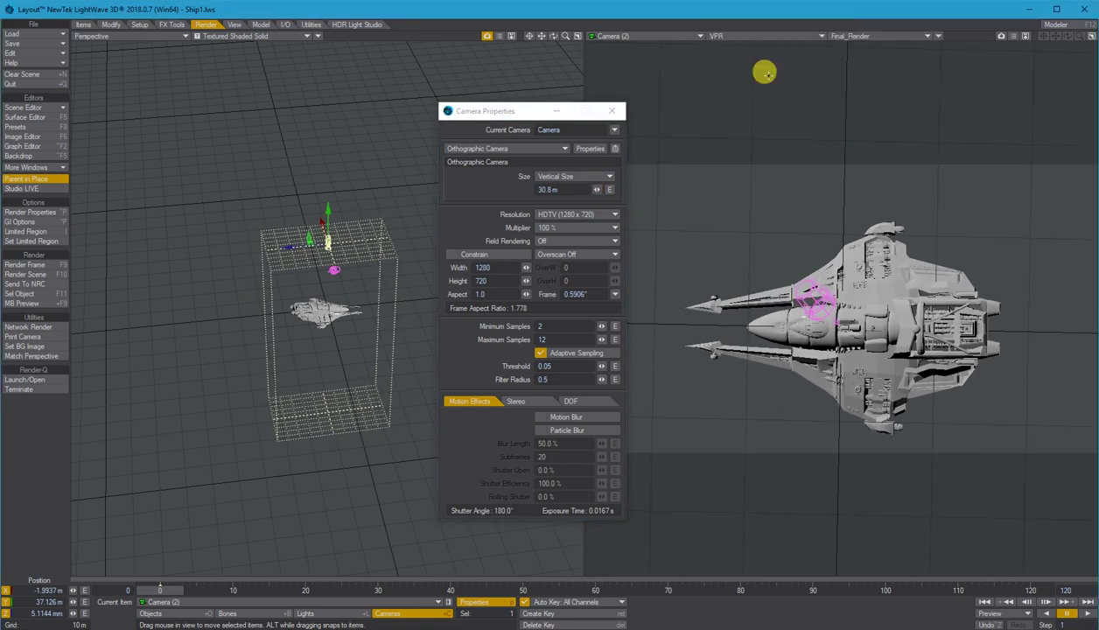